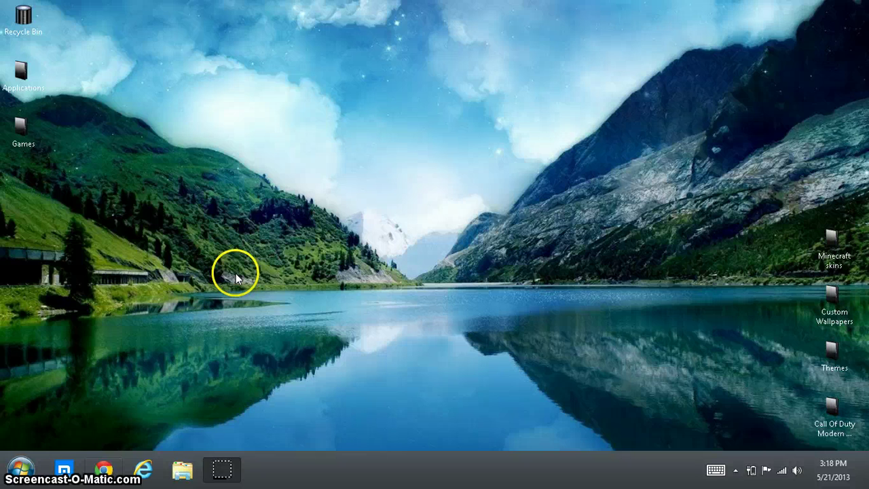
# Step: Bring up Chrome's Yahoo homepage and go from Sign In to the new-account registration form
pyautogui.click(105, 470)
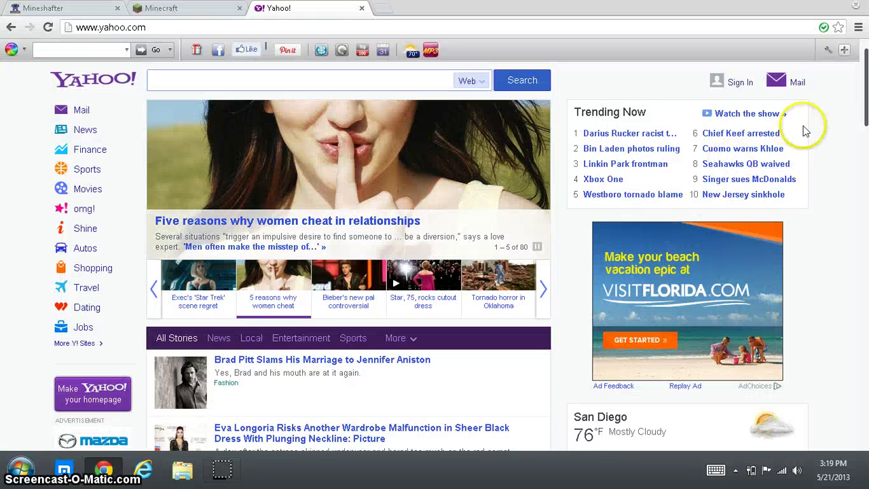
pyautogui.click(743, 85)
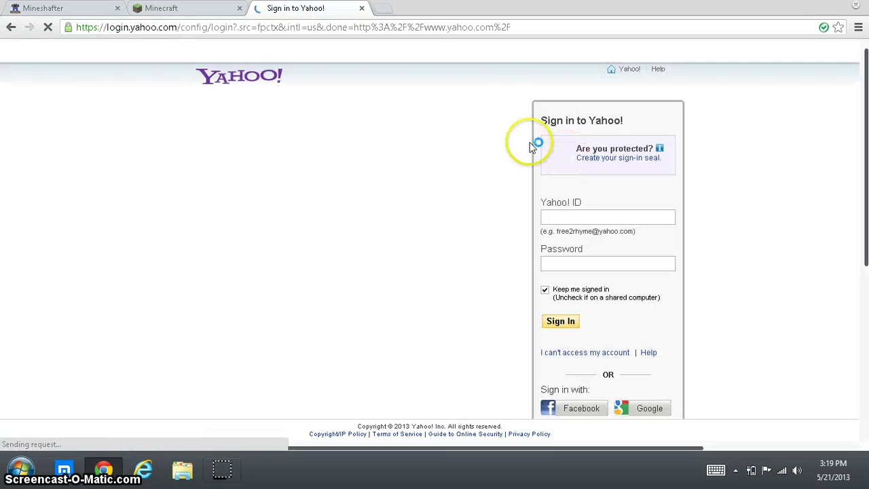
pyautogui.scroll(-1, 605, 349)
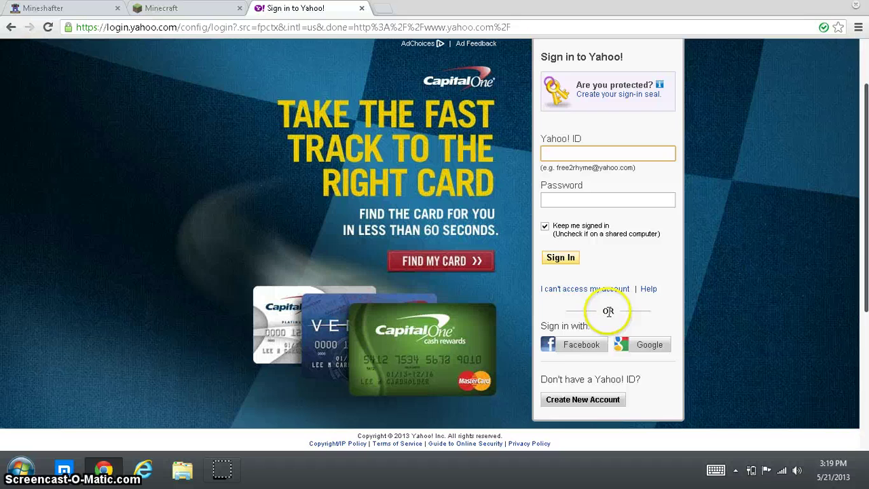
pyautogui.click(591, 401)
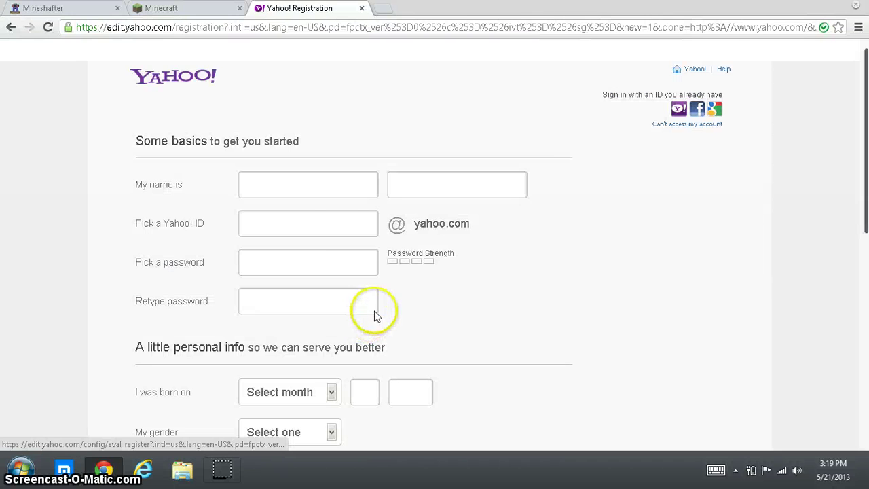
# Step: Enter the first and last name on the Yahoo registration form, correcting the last name
pyautogui.click(337, 186)
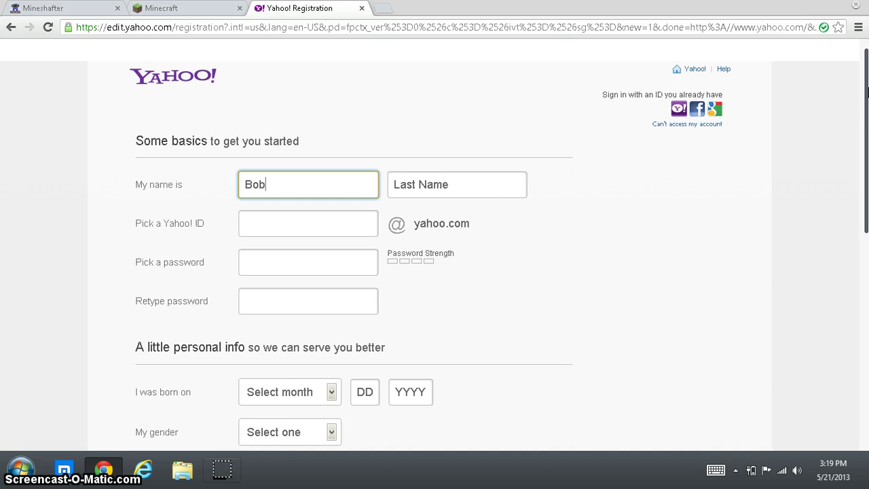
pyautogui.click(487, 182)
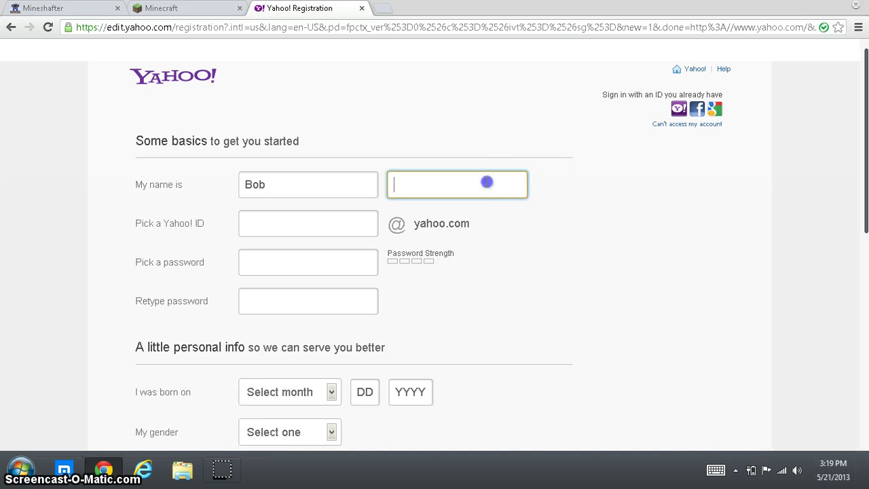
pyautogui.write('hand')
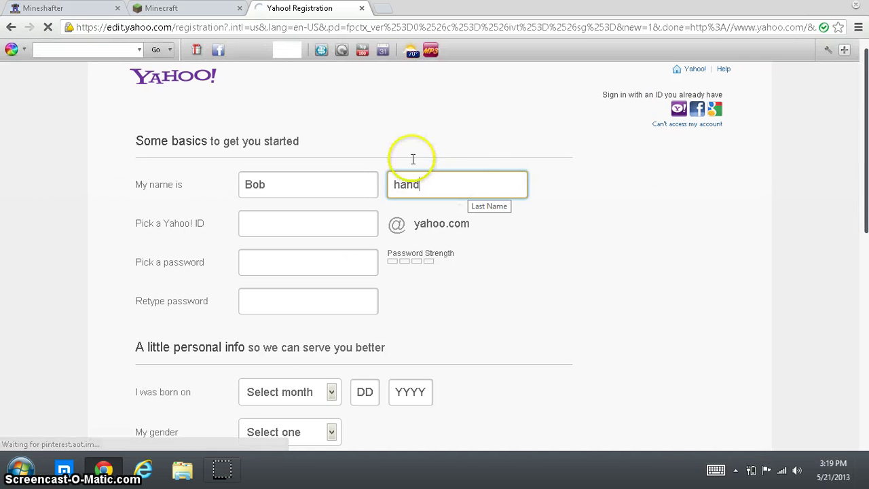
pyautogui.click(436, 180)
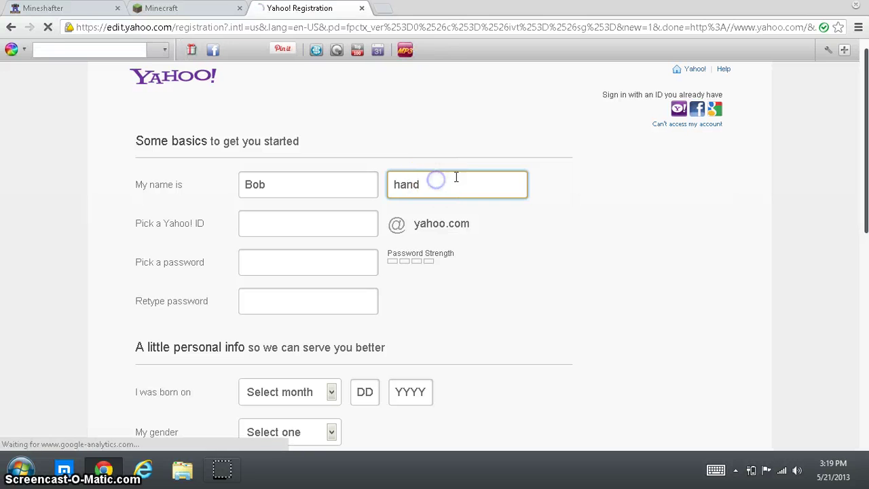
pyautogui.press('BackSpace')
pyautogui.press('BackSpace')
pyautogui.press('BackSpace')
pyautogui.press('BackSpace')
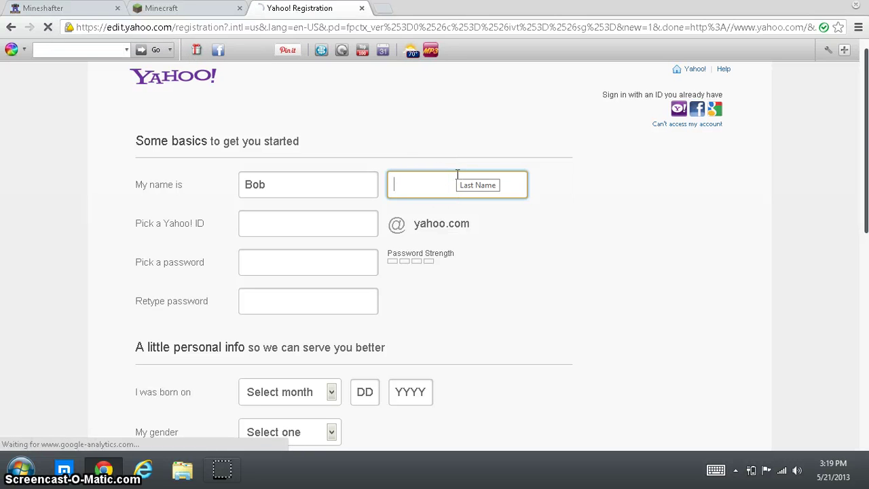
pyautogui.write('jamees')
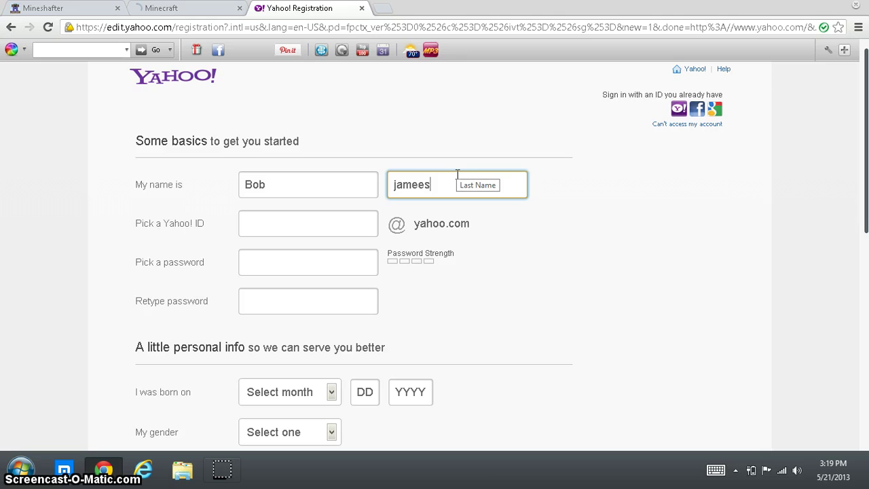
pyautogui.press('BackSpace')
# Step: Choose a Yahoo ID, appending 11 after the first choice proves unavailable
pyautogui.click(373, 223)
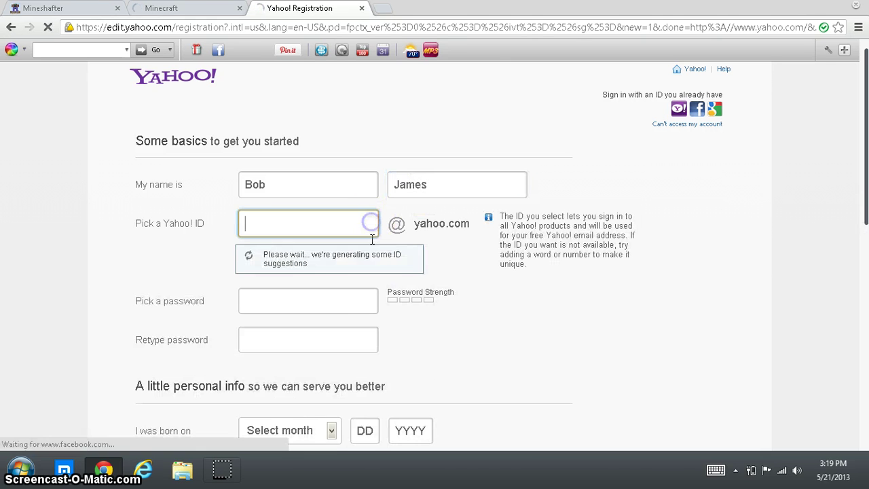
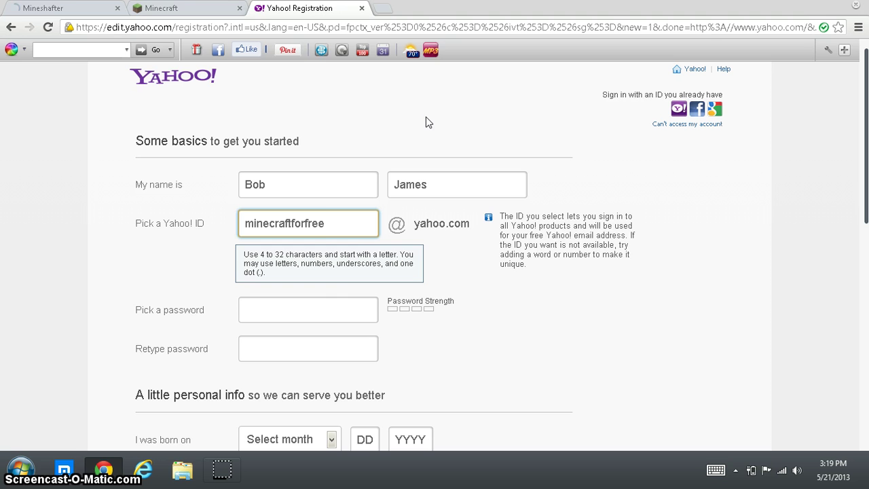
pyautogui.click(348, 343)
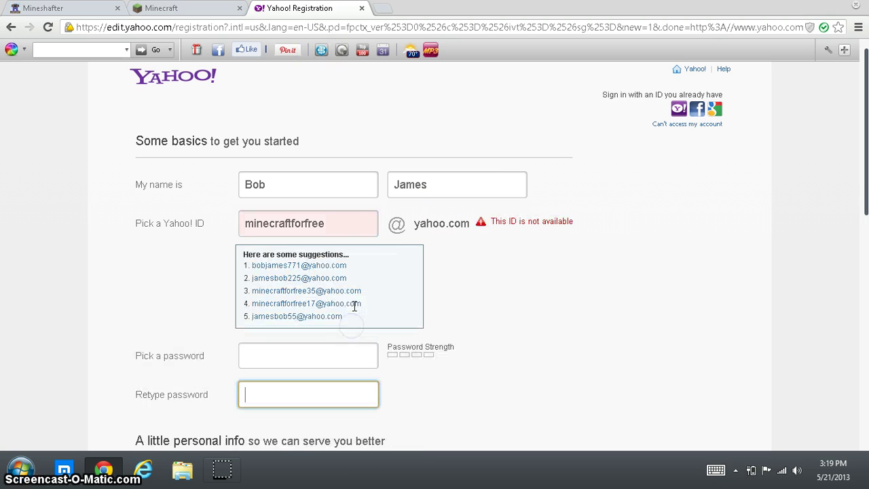
pyautogui.click(337, 225)
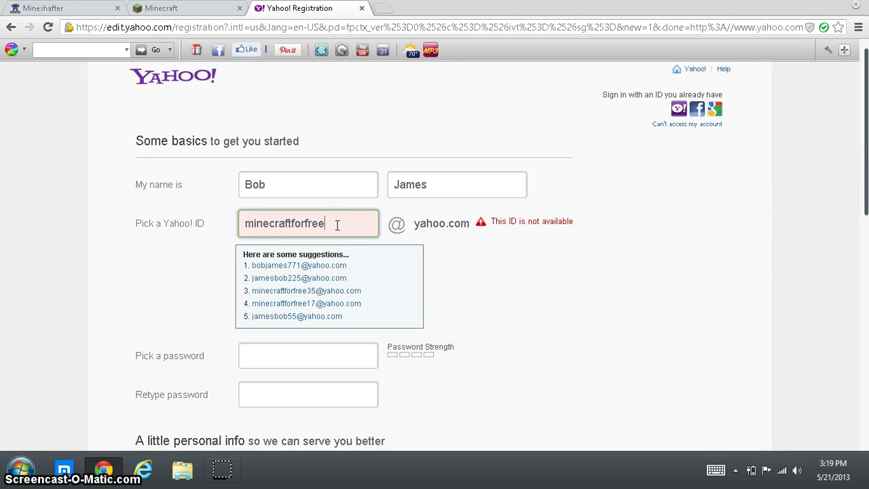
# Step: Enter a strong password and retype it until both entries match
pyautogui.click(288, 303)
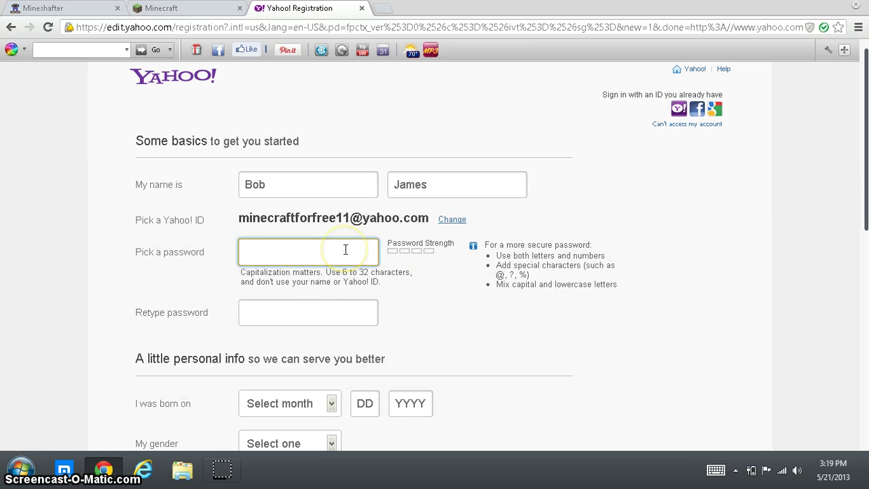
pyautogui.write('••')
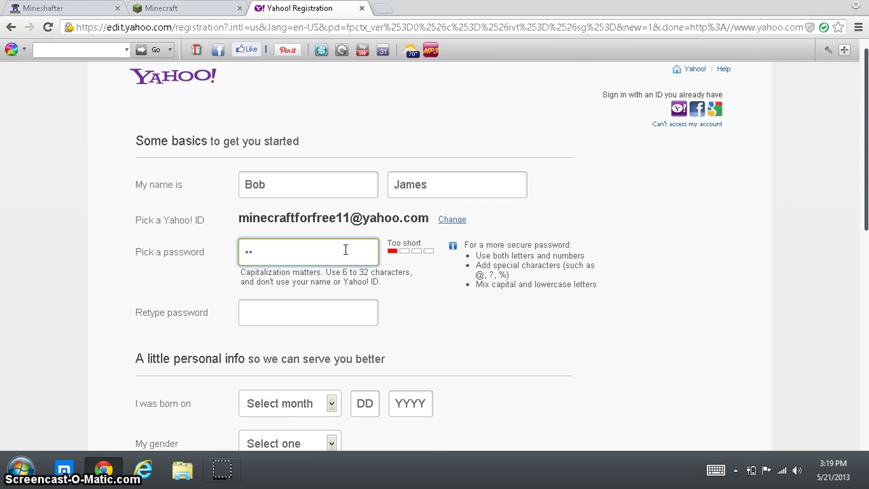
pyautogui.write('•••••')
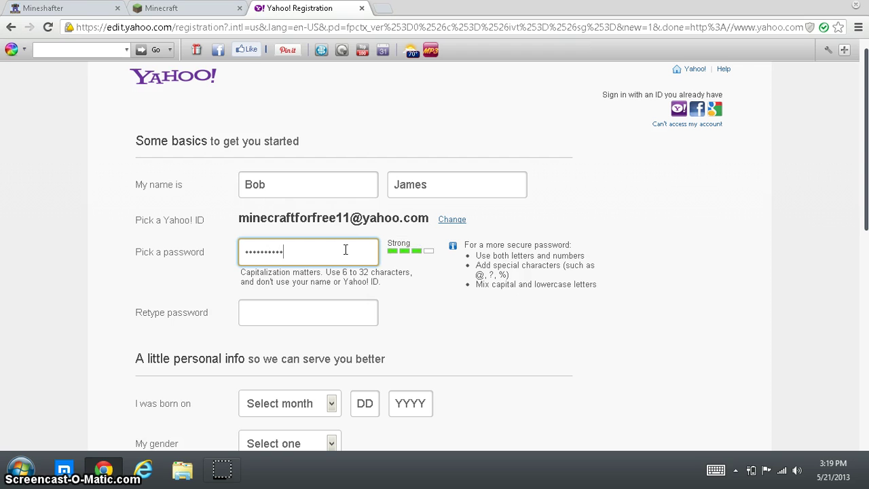
pyautogui.click(367, 320)
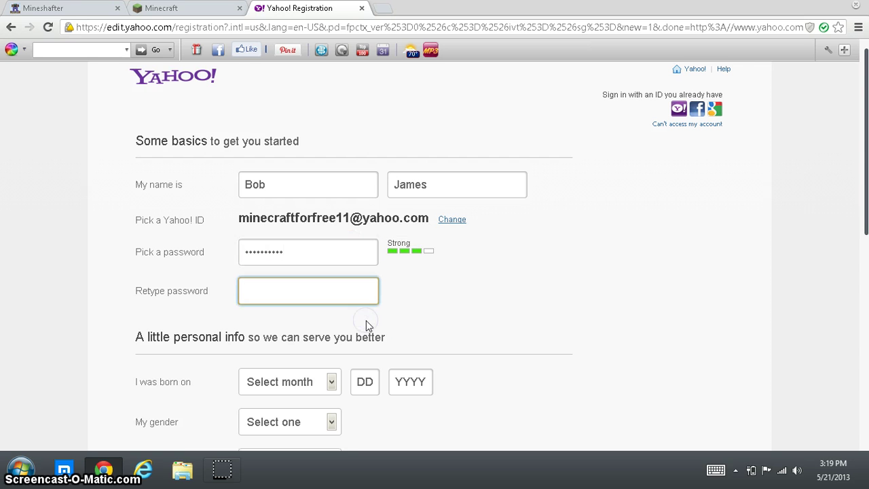
pyautogui.write('•••••••••••')
pyautogui.click(367, 245)
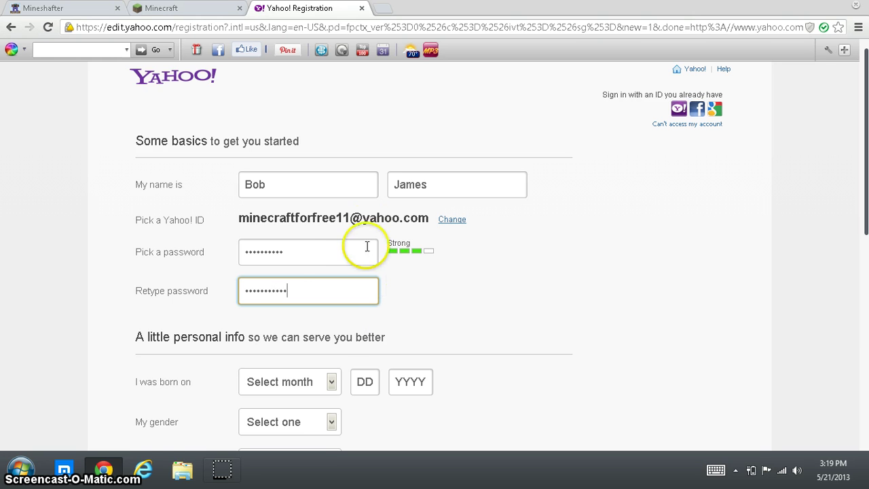
pyautogui.click(333, 252)
pyautogui.click(345, 326)
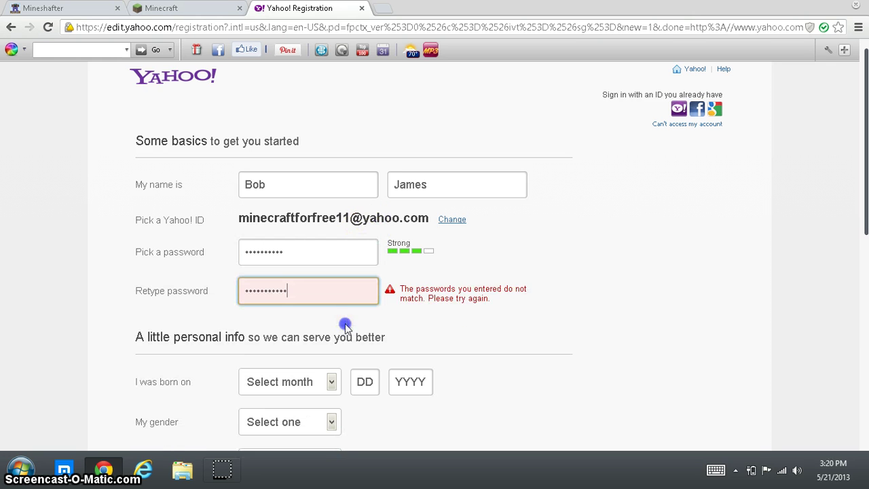
pyautogui.click(318, 290)
pyautogui.press('BackSpace')
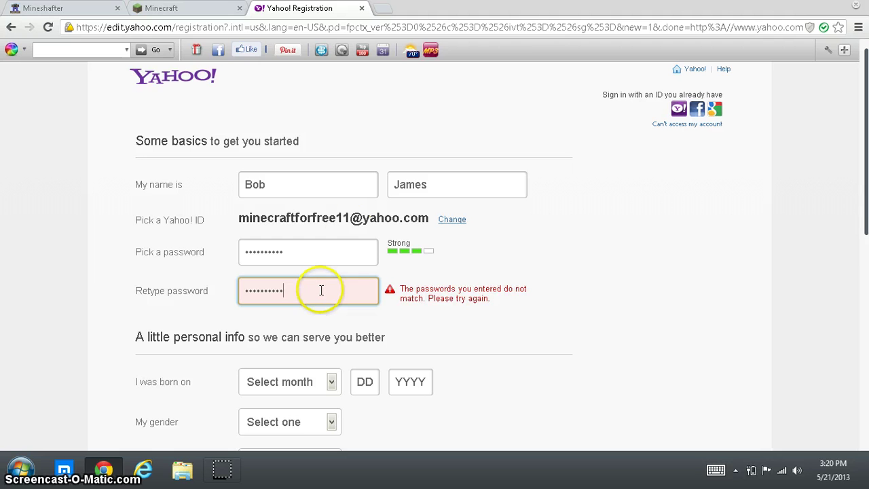
pyautogui.click(347, 249)
# Step: Set the birth date to January 1, 1985
pyautogui.click(343, 326)
pyautogui.click(328, 380)
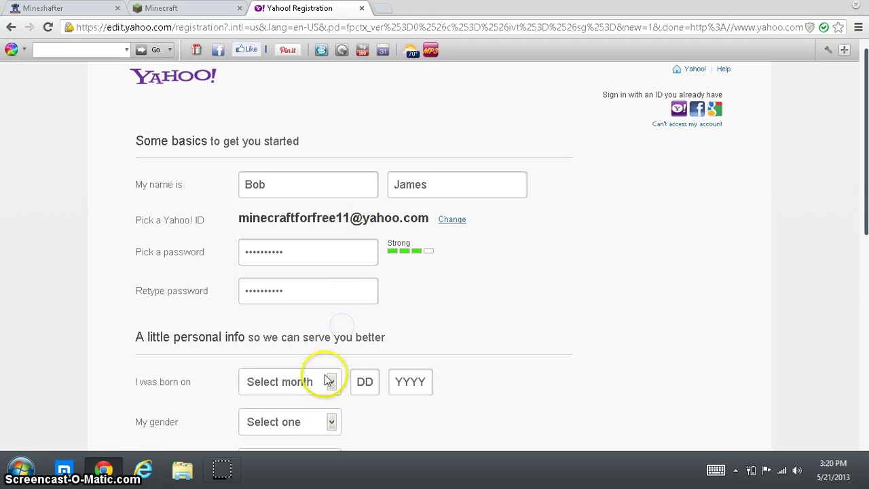
pyautogui.click(288, 214)
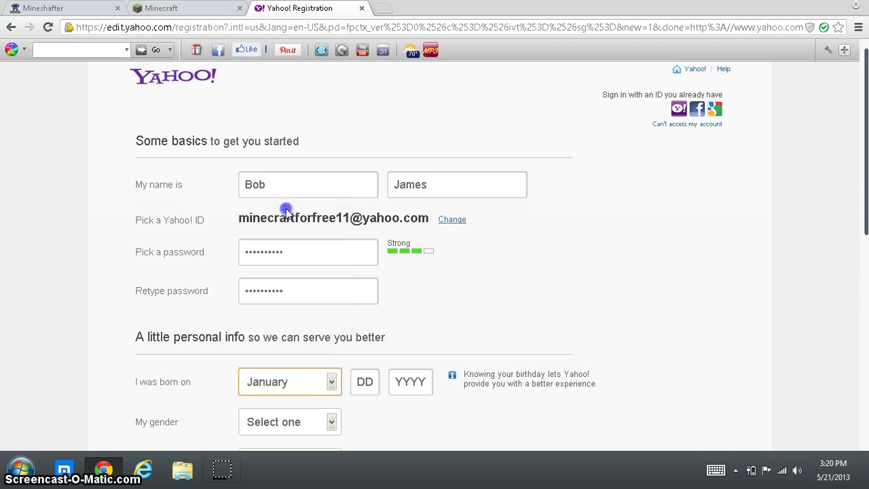
pyautogui.click(371, 385)
pyautogui.write('1')
pyautogui.click(404, 382)
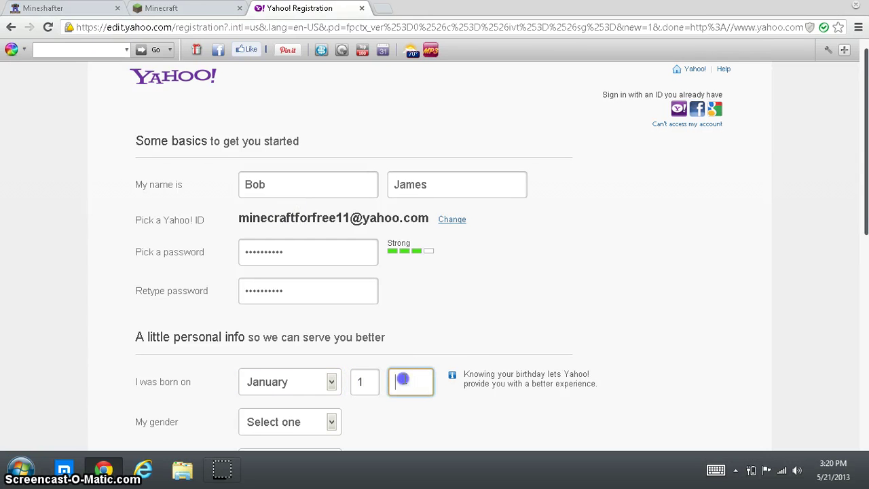
pyautogui.write('1985')
# Step: Set gender to Male, keep language as English, and open the country list
pyautogui.scroll(-5, 434, 346)
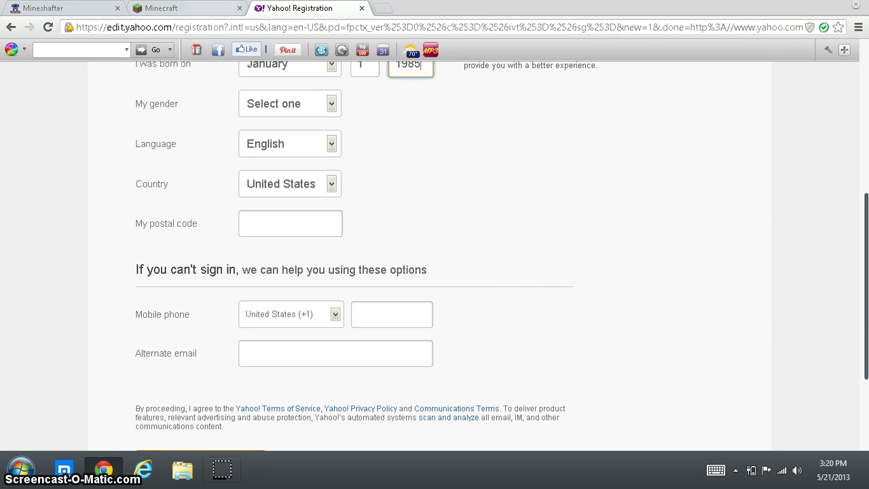
pyautogui.click(332, 104)
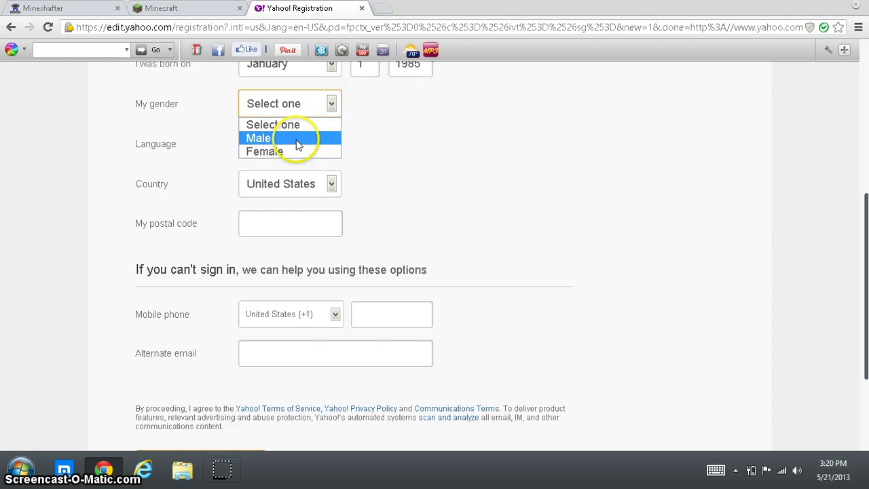
pyautogui.click(297, 139)
pyautogui.click(332, 144)
pyautogui.click(321, 179)
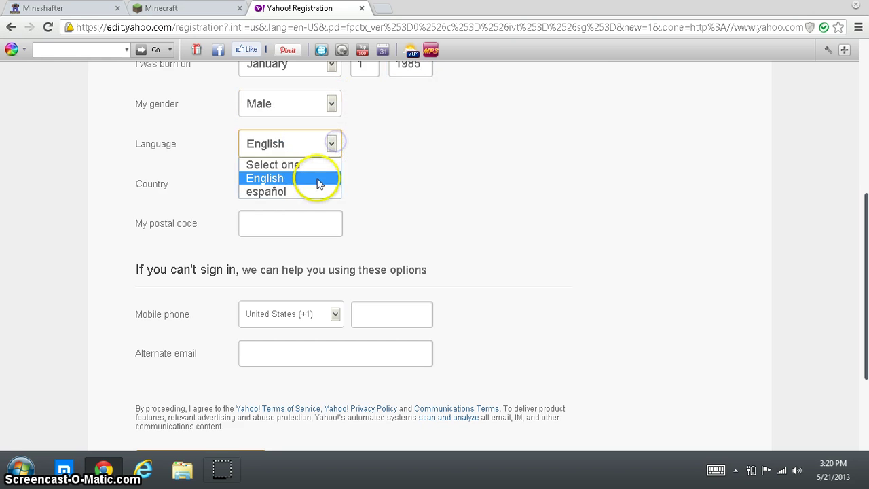
pyautogui.click(323, 185)
# Step: Fill in a ZIP code, mobile number and alternate e-mail, then submit the form
pyautogui.click(548, 144)
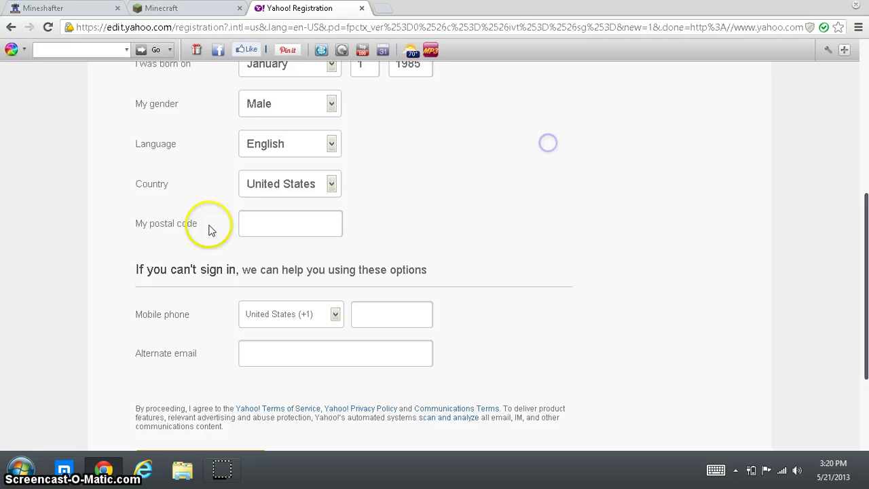
pyautogui.click(257, 221)
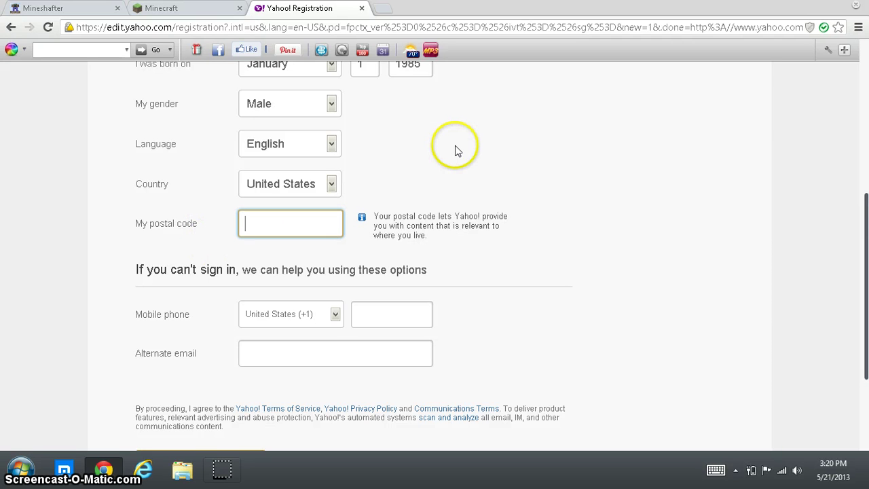
pyautogui.write('90210')
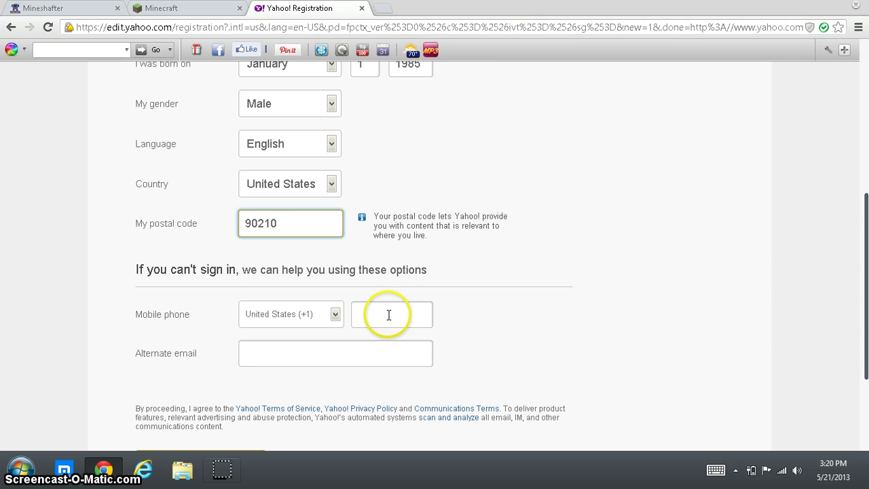
pyautogui.click(388, 315)
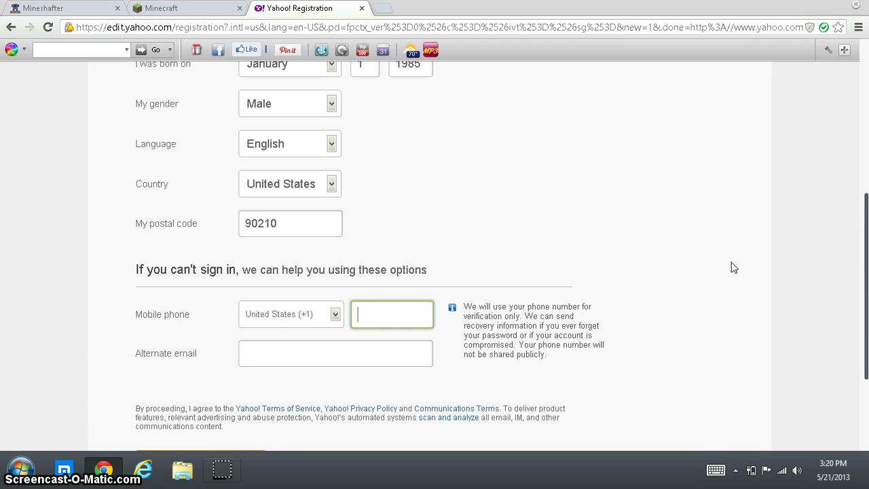
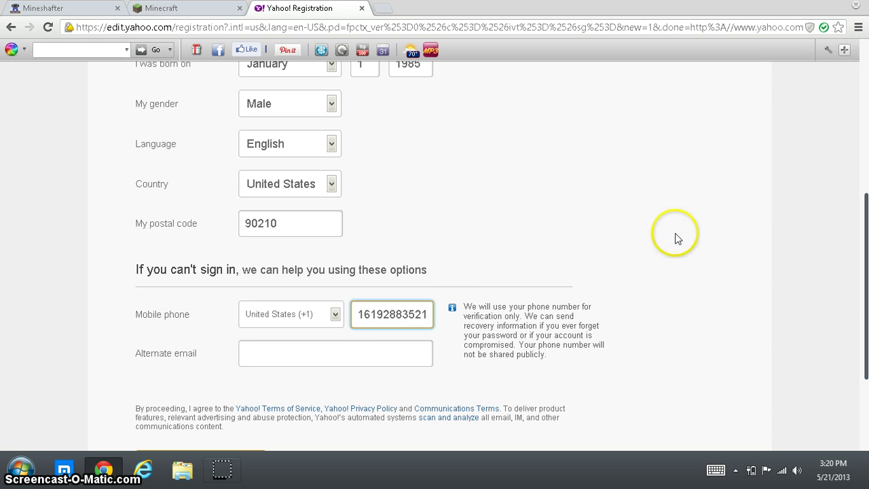
pyautogui.click(338, 353)
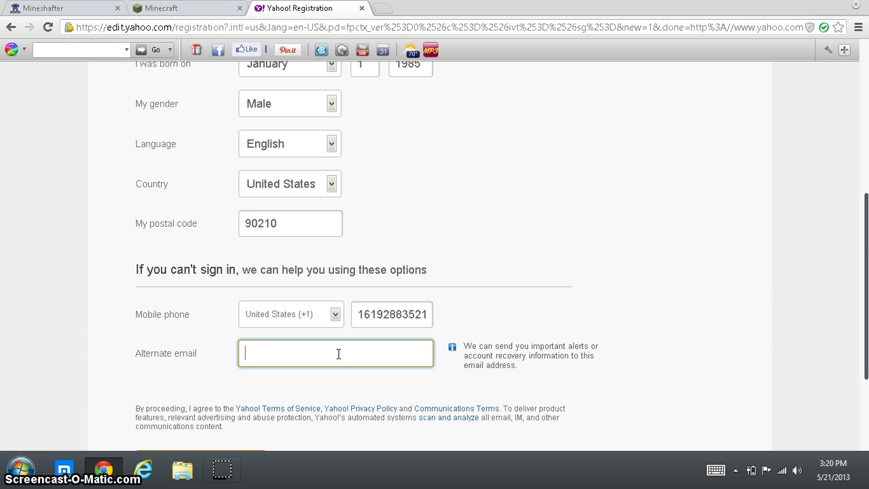
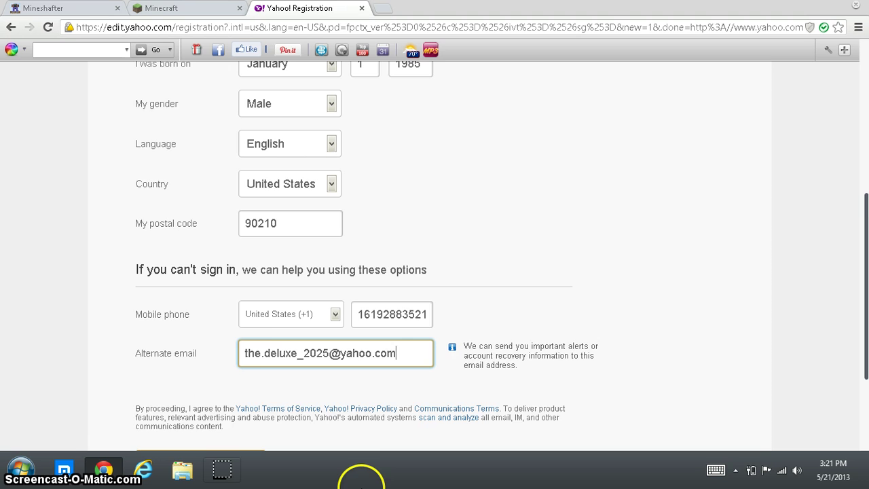
pyautogui.scroll(-1, 264, 402)
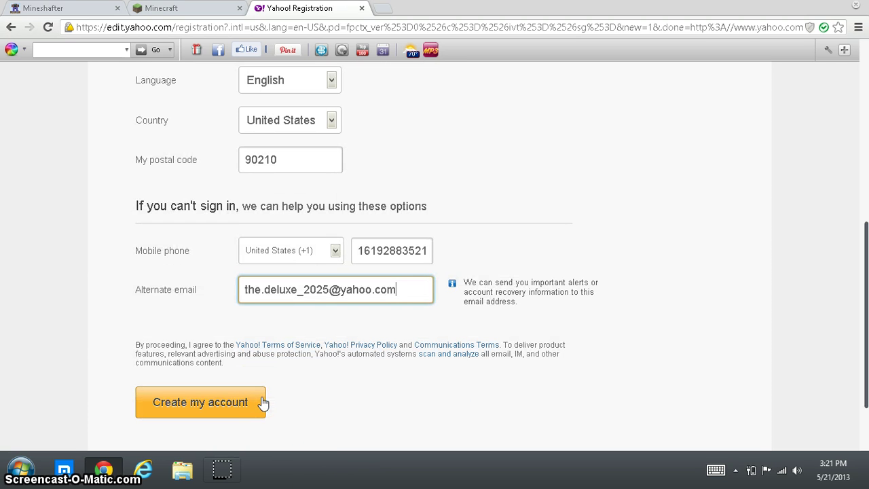
pyautogui.click(264, 402)
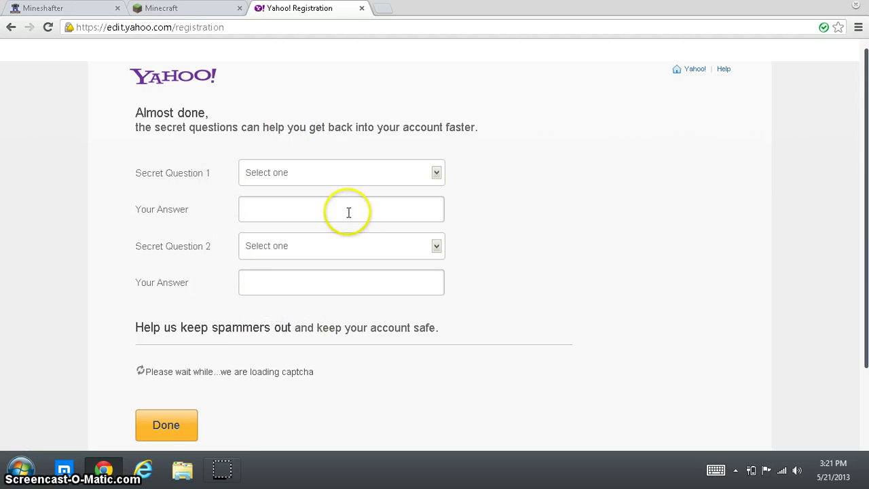
# Step: Set the first secret question to the youngest child's nickname and start answering it
pyautogui.scroll(-2, 274, 300)
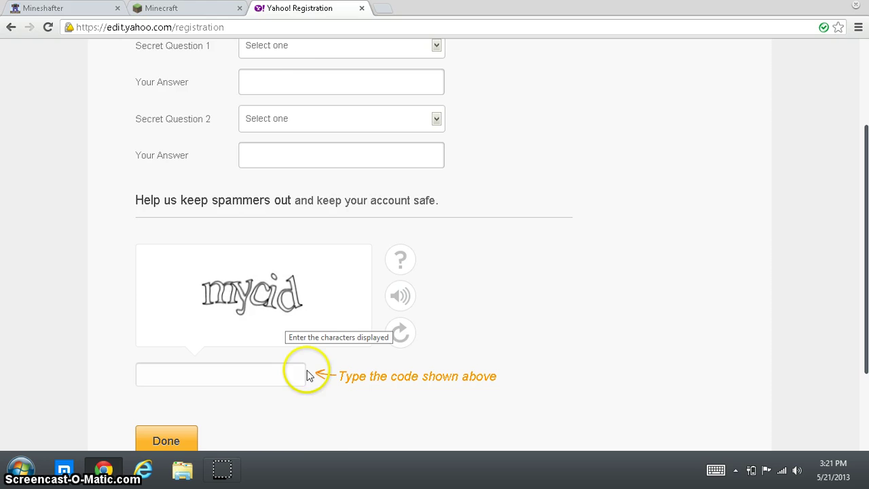
pyautogui.scroll(2, 339, 326)
pyautogui.click(434, 174)
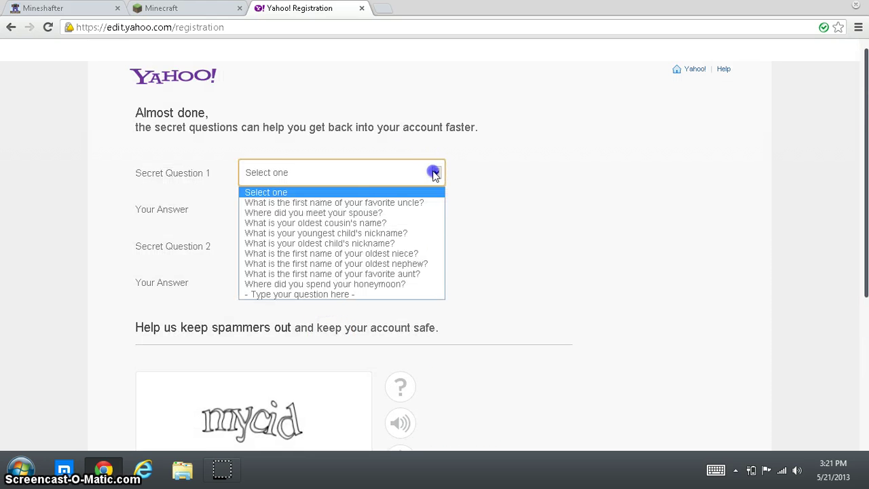
pyautogui.click(383, 234)
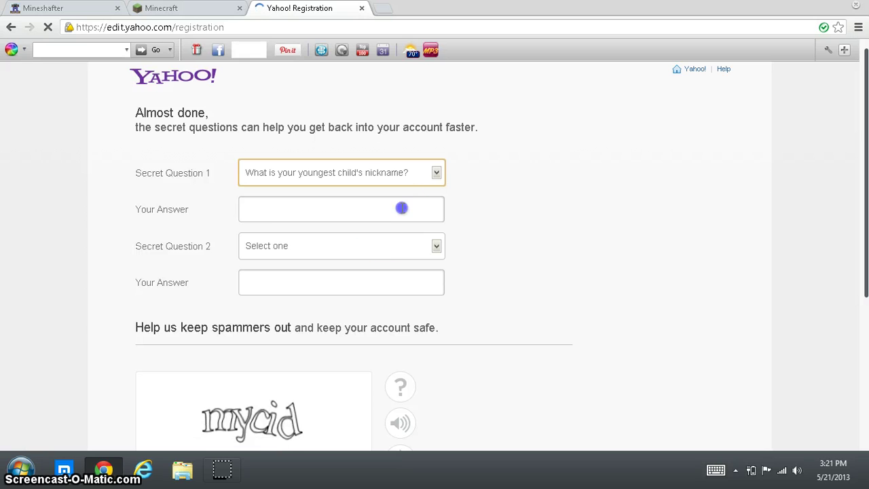
pyautogui.click(401, 208)
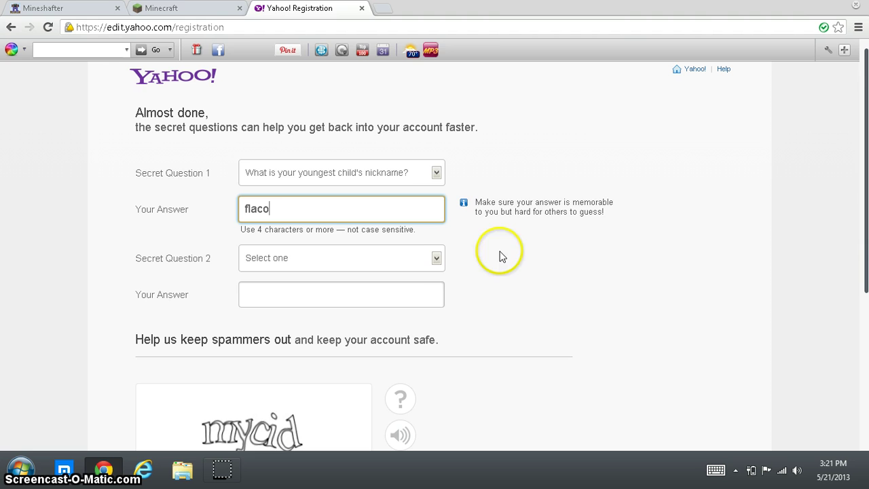
# Step: Set the second secret question to the favorite movie character and replace its answer
pyautogui.click(439, 267)
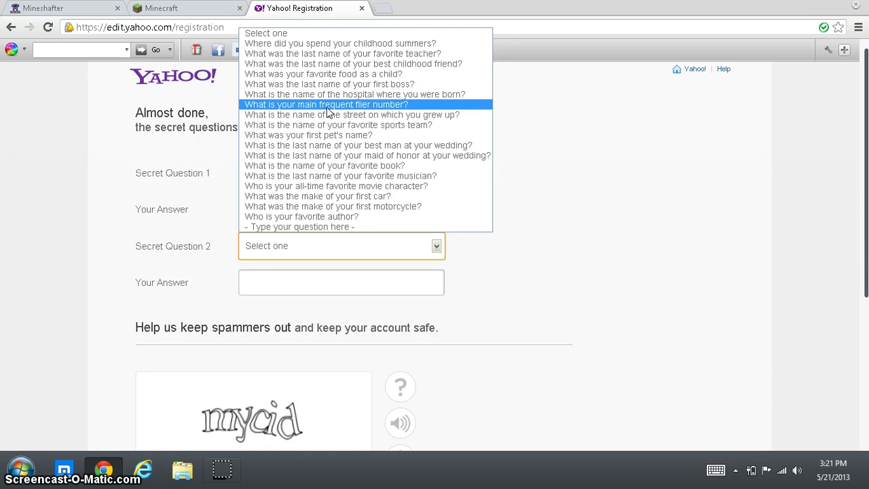
pyautogui.click(328, 107)
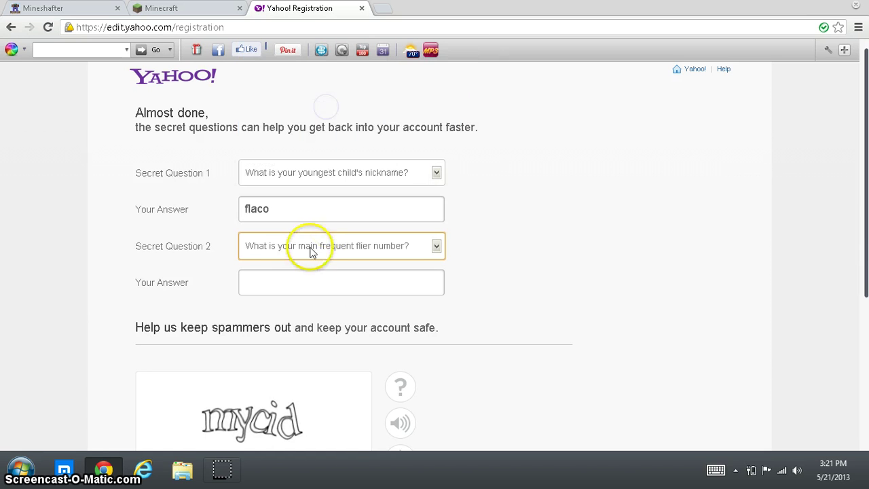
pyautogui.click(278, 283)
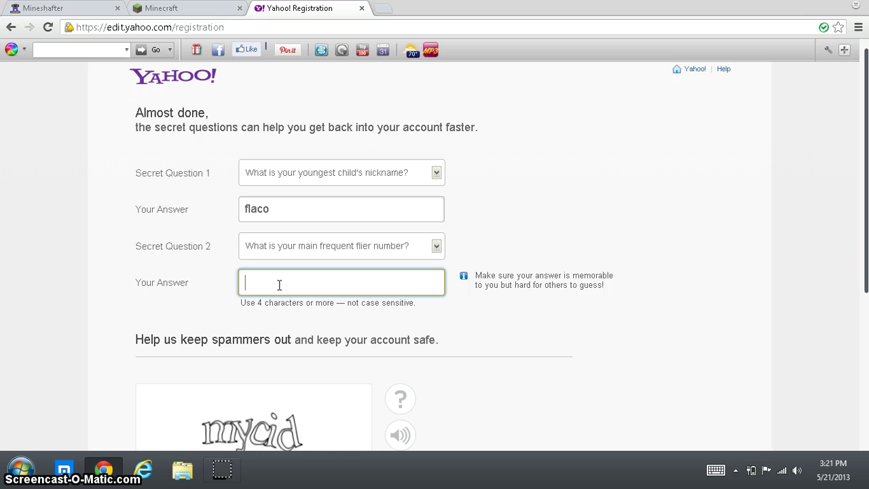
pyautogui.click(339, 246)
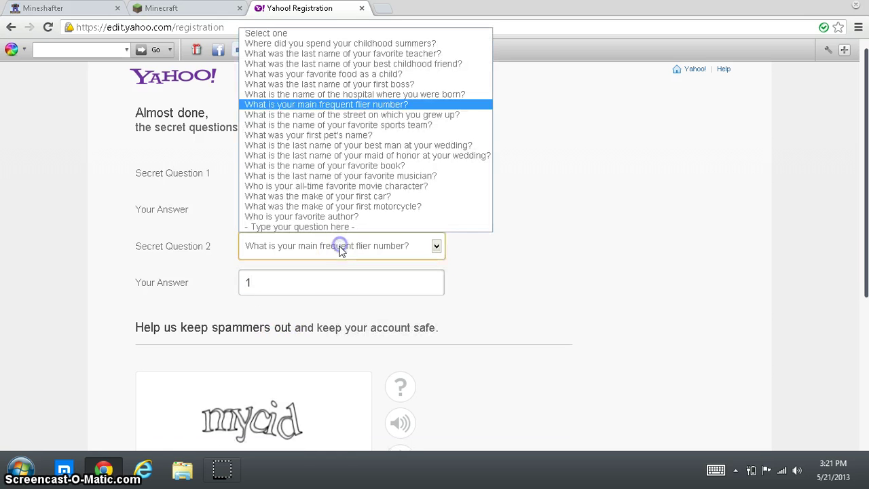
pyautogui.click(332, 187)
pyautogui.click(332, 288)
pyautogui.moveTo(331, 289); pyautogui.dragTo(247, 283)
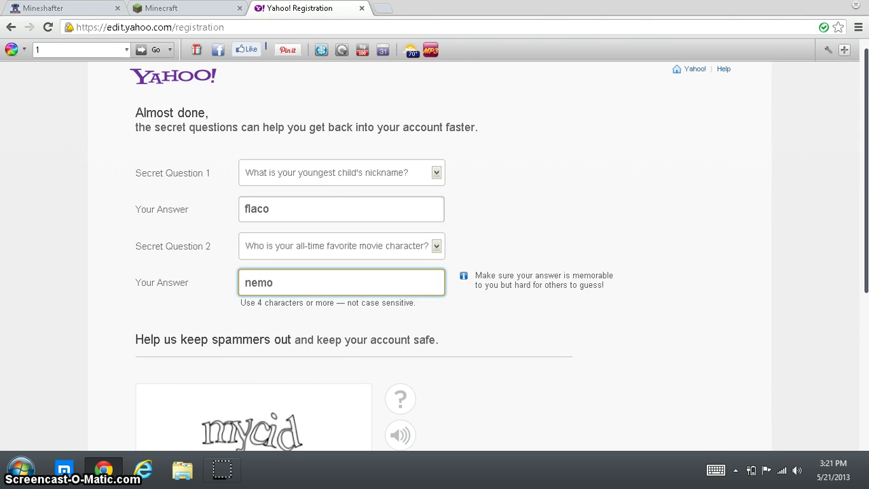
# Step: Enter the captcha security code and submit the page
pyautogui.scroll(-3, 244, 404)
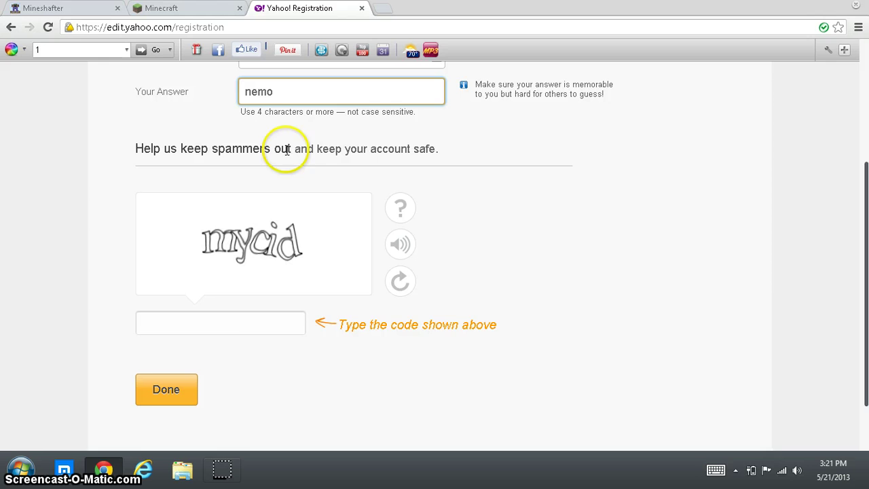
pyautogui.click(244, 326)
pyautogui.write('mycid')
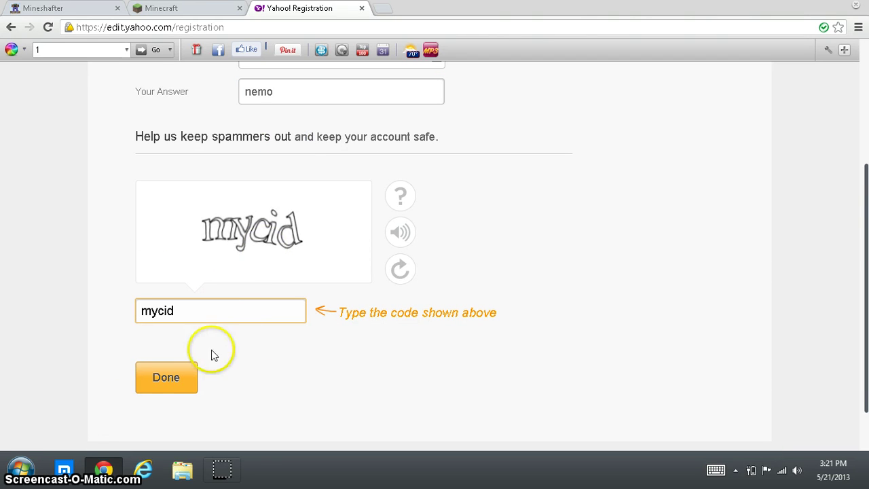
pyautogui.click(167, 388)
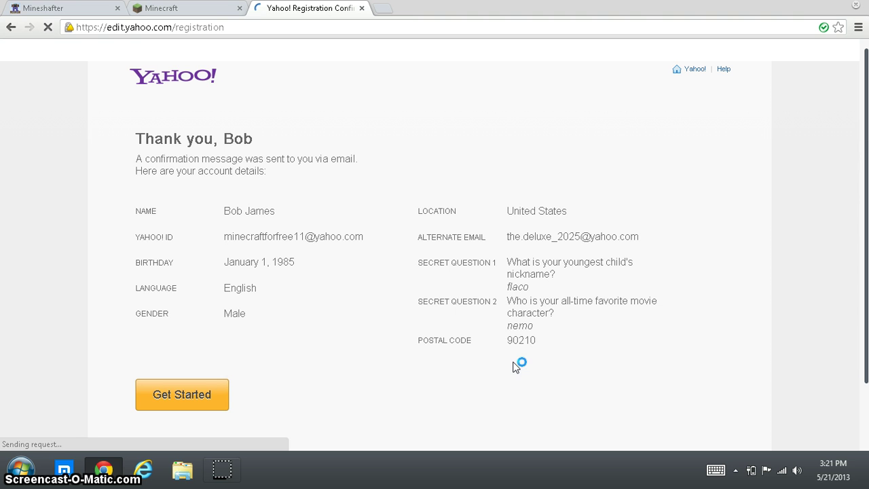
# Step: Continue from the Yahoo confirmation to the Yahoo home page, then switch to the Minecraft tab
pyautogui.click(505, 366)
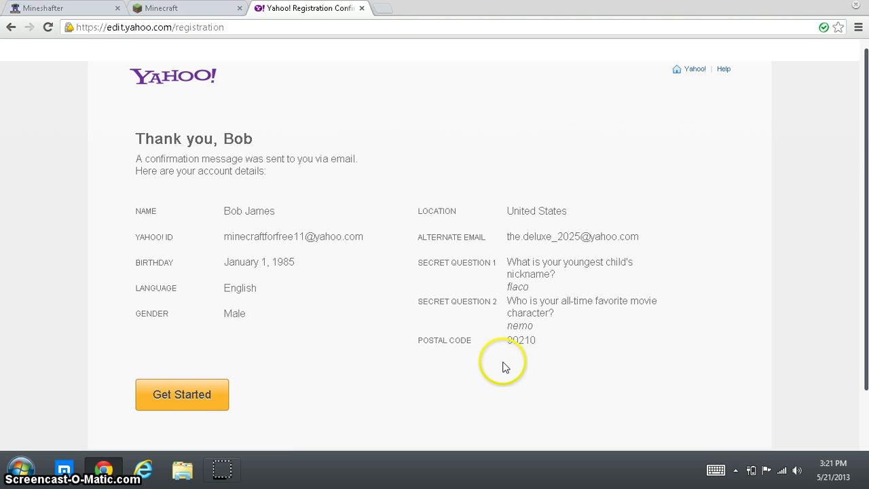
pyautogui.click(192, 392)
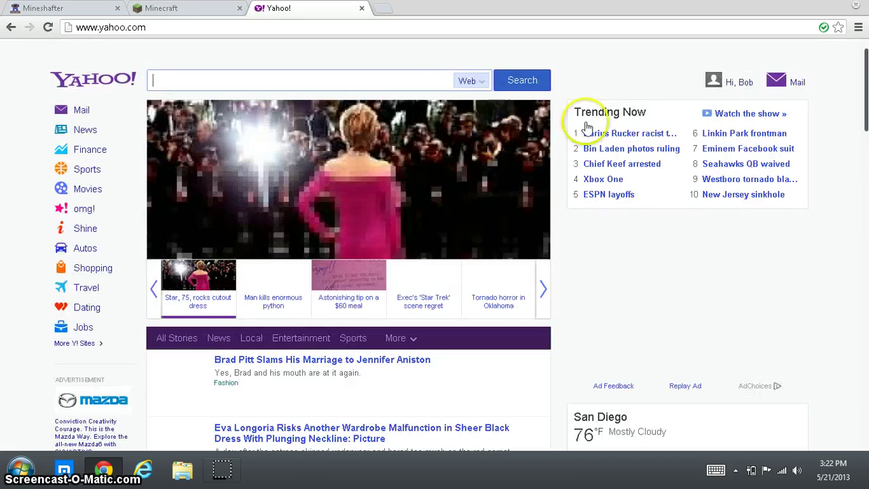
pyautogui.scroll(-1, 315, 306)
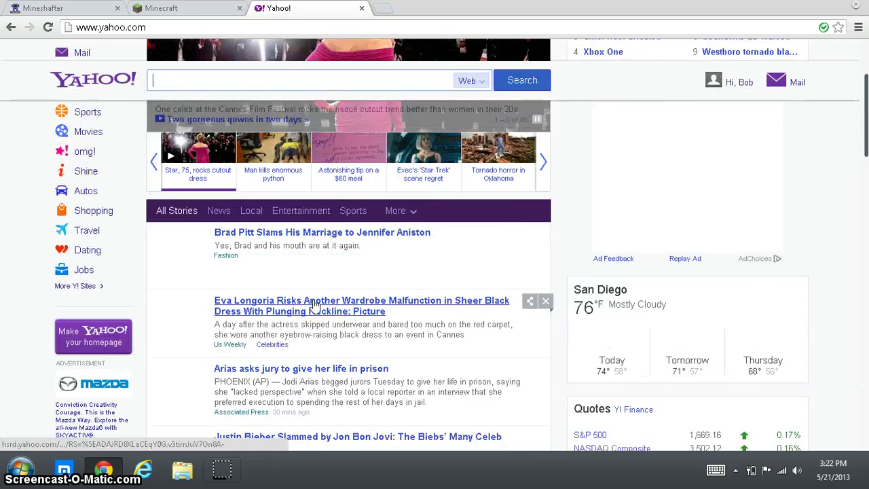
pyautogui.scroll(-2, 315, 306)
pyautogui.scroll(3, 314, 306)
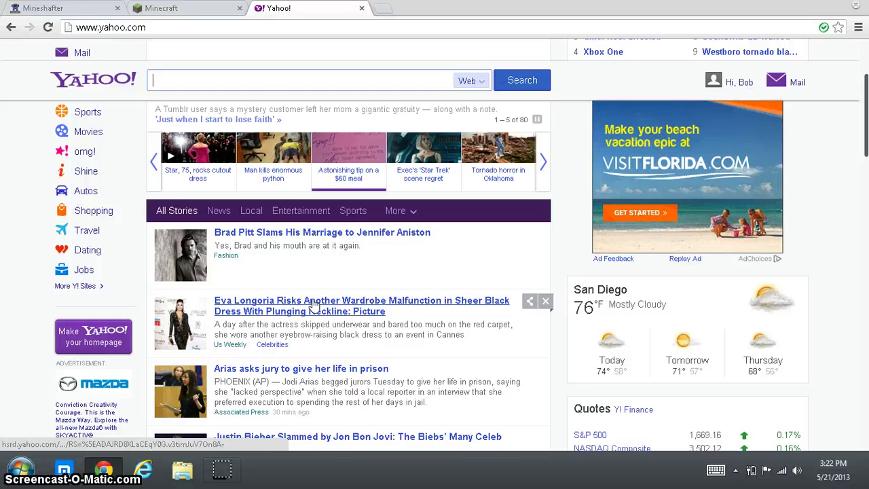
pyautogui.scroll(4, 315, 306)
pyautogui.hotkey('ctrl', 'shift', 'Tab')
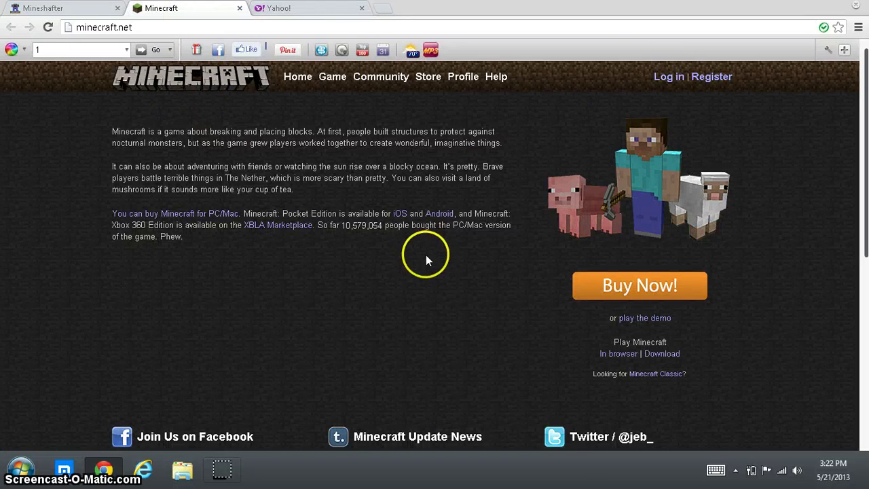
# Step: Download the Minecraft.exe Windows launcher from minecraft.net's Download page
pyautogui.click(658, 358)
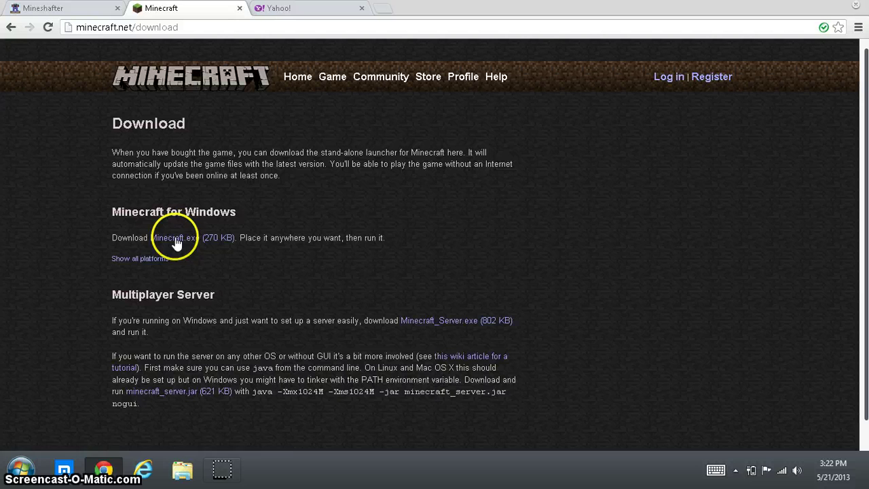
pyautogui.click(186, 238)
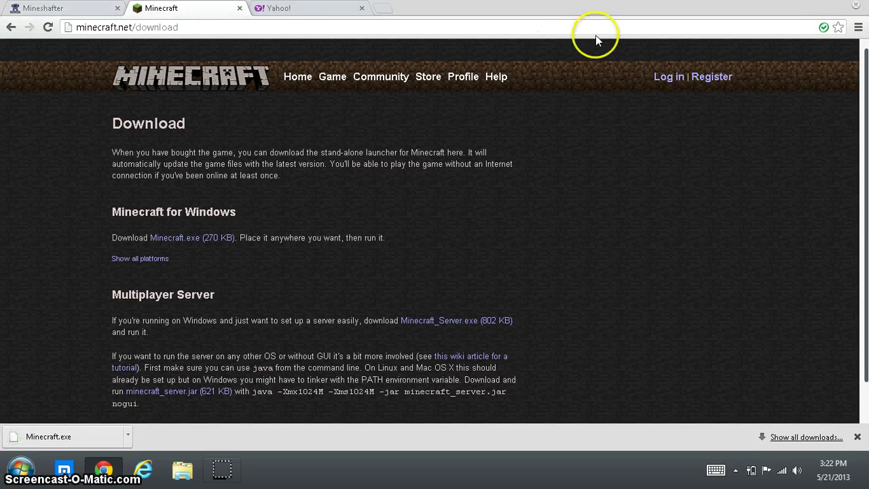
# Step: Log in to Mineshafter via Persona with the new Yahoo e-mail and approve Yahoo sharing
pyautogui.click(16, 8)
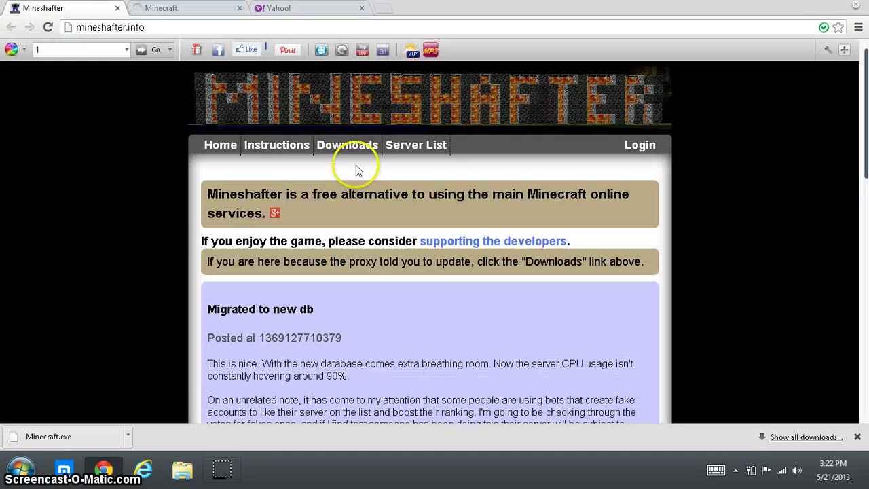
pyautogui.click(640, 145)
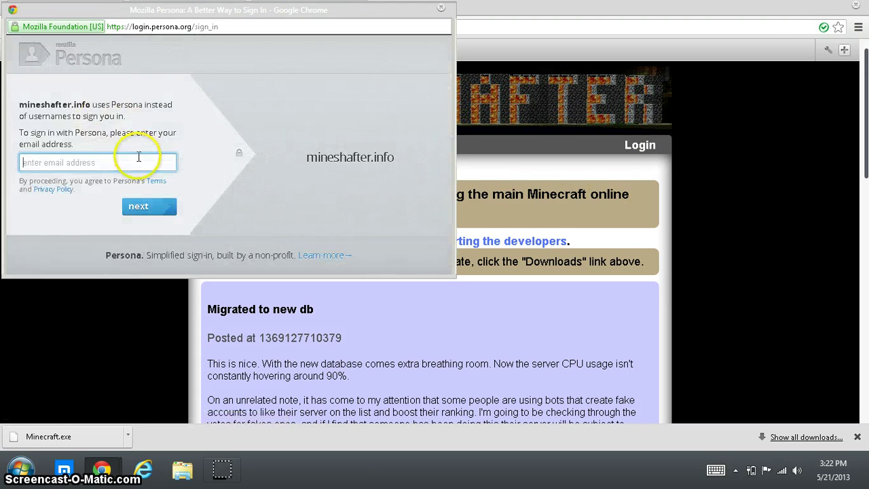
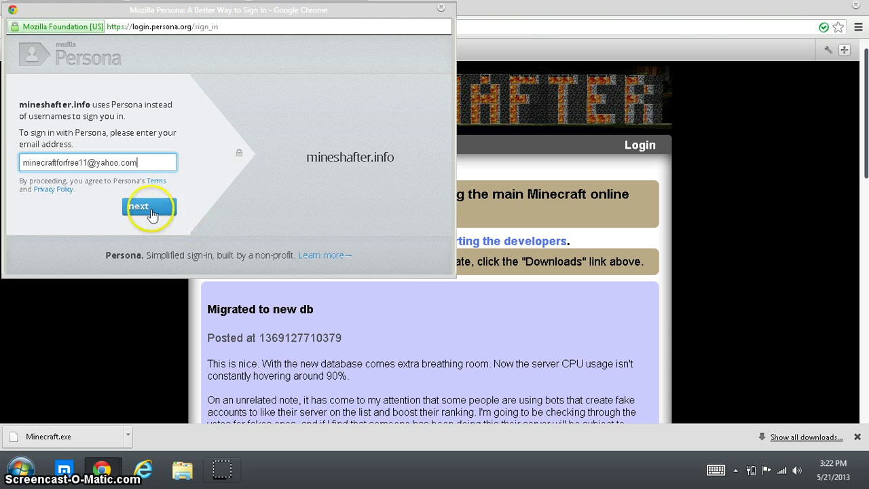
pyautogui.click(150, 212)
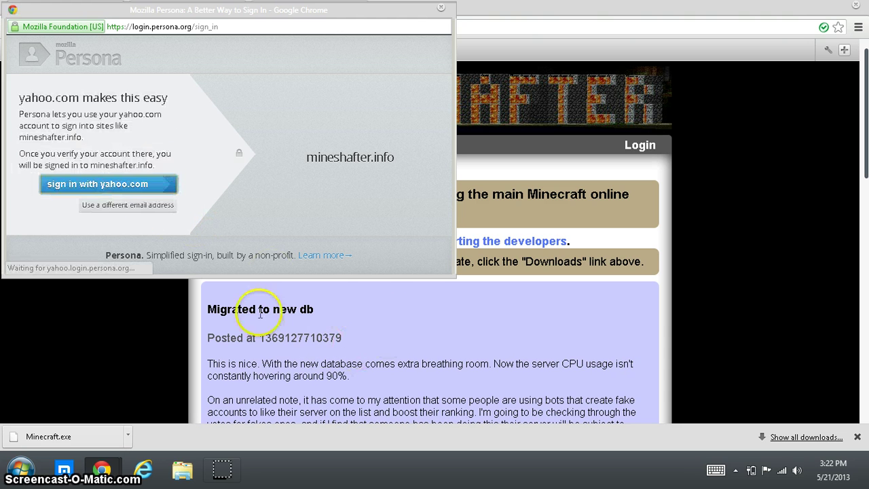
pyautogui.click(117, 184)
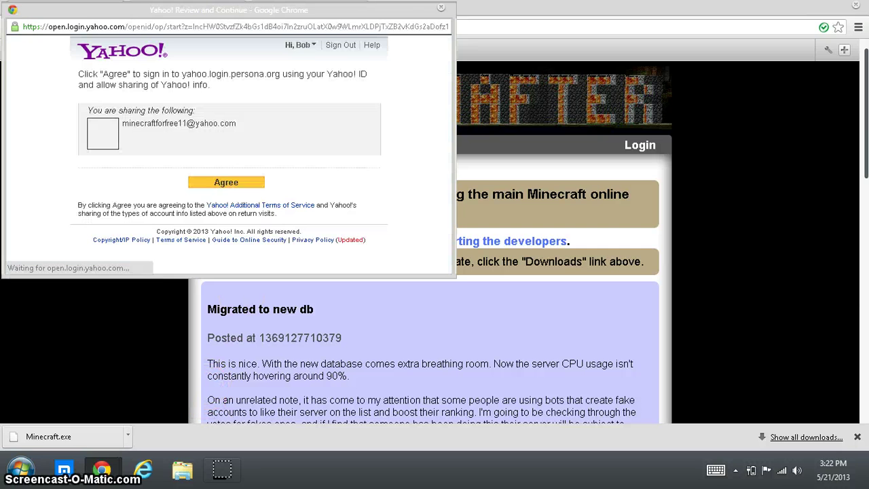
pyautogui.click(225, 187)
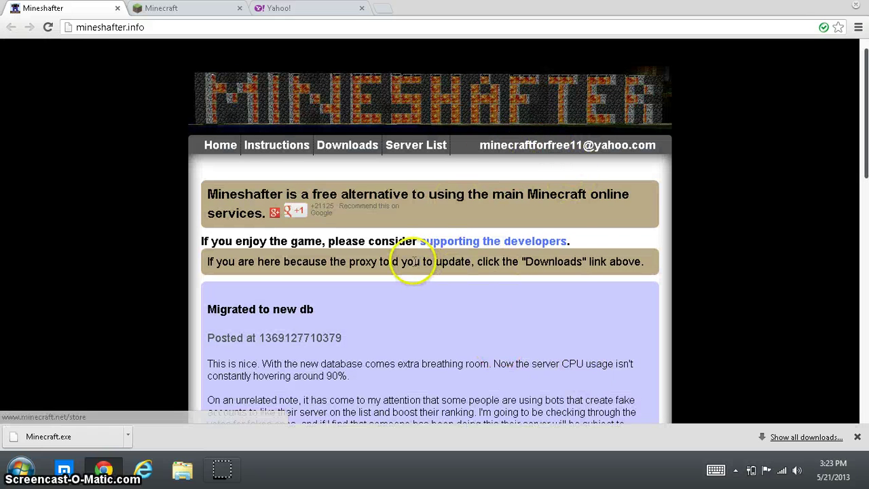
# Step: Download Mineshafter-proxy.jar from the Downloads page and keep the file
pyautogui.moveTo(533, 151)
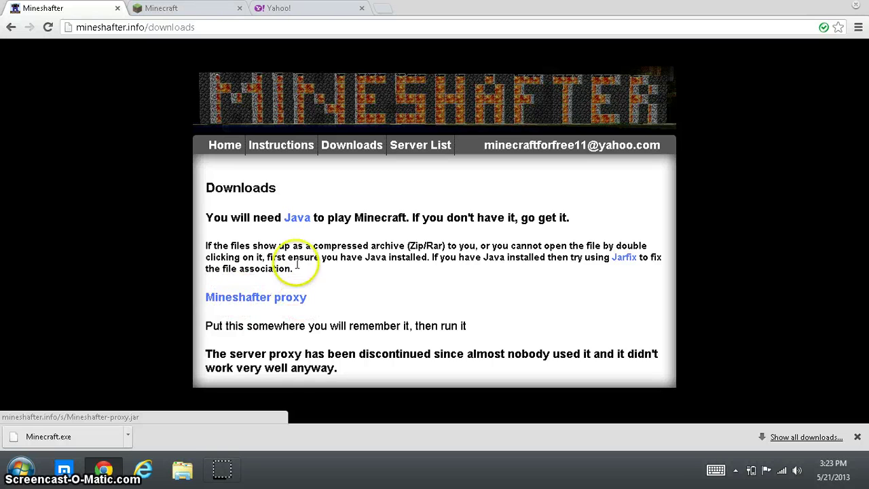
pyautogui.click(268, 299)
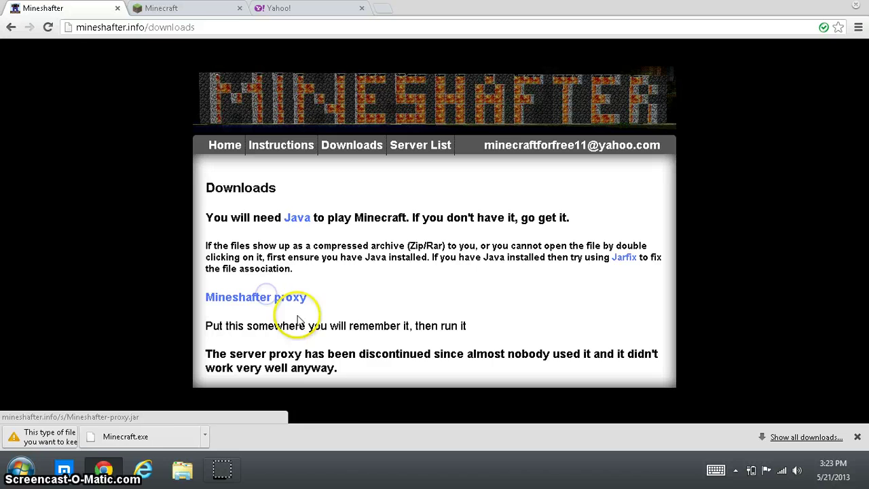
pyautogui.click(213, 437)
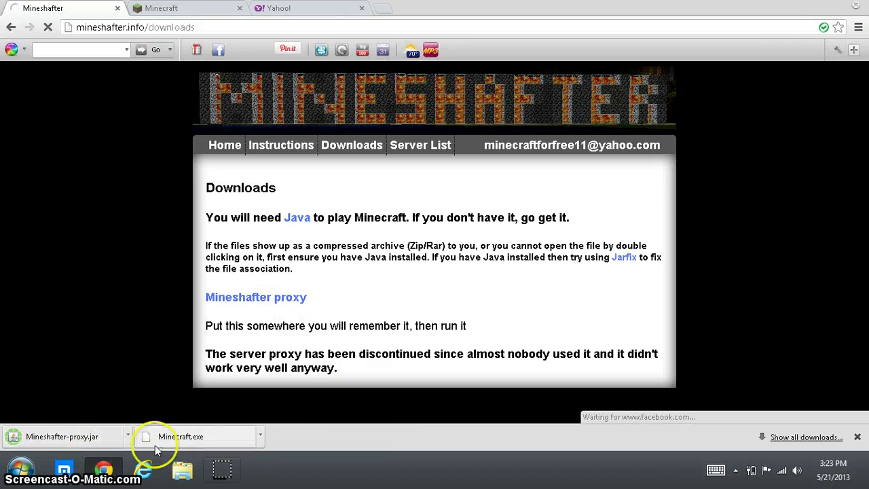
pyautogui.moveTo(591, 143)
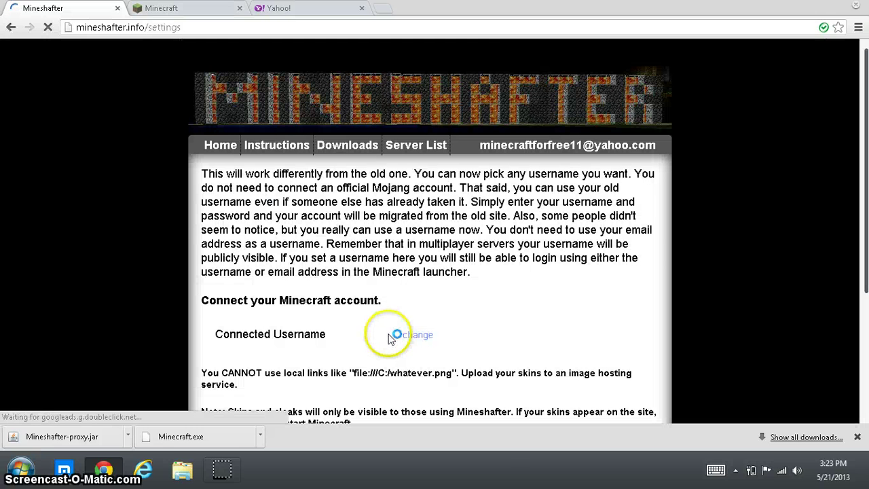
# Step: Open the Connected Username change fields and enter a new Minecraft username
pyautogui.scroll(-1, 389, 338)
pyautogui.scroll(-1, 389, 337)
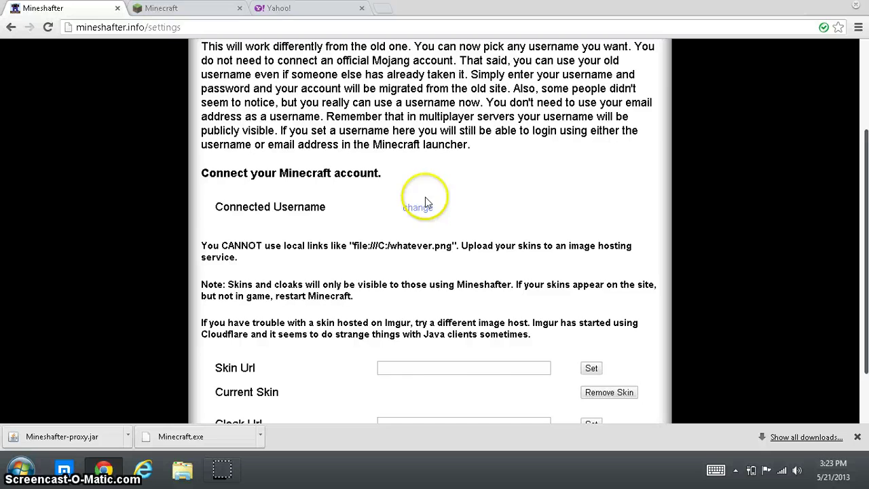
pyautogui.click(418, 207)
pyautogui.click(403, 233)
pyautogui.scroll(2, 402, 233)
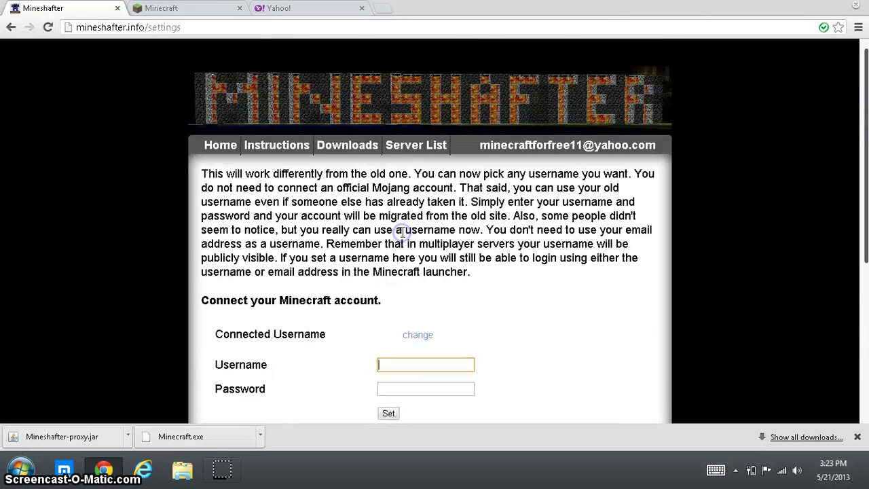
pyautogui.scroll(-4, 403, 233)
pyautogui.scroll(4, 403, 237)
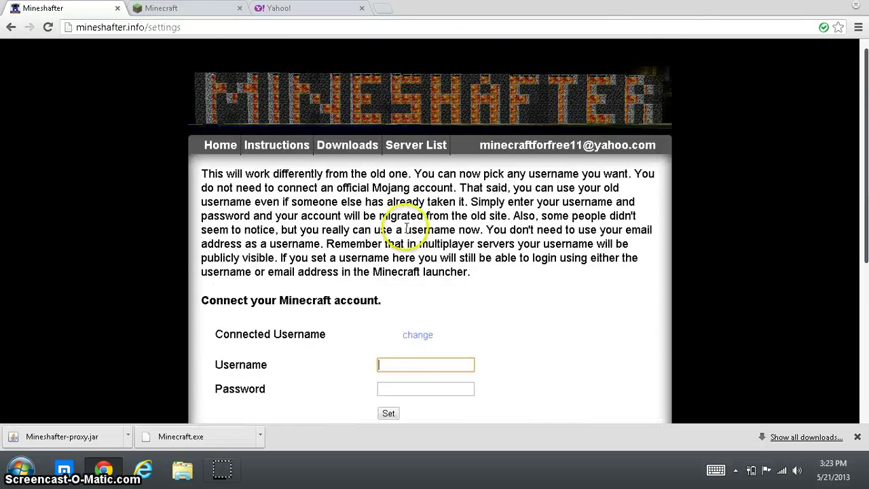
pyautogui.scroll(-3, 406, 227)
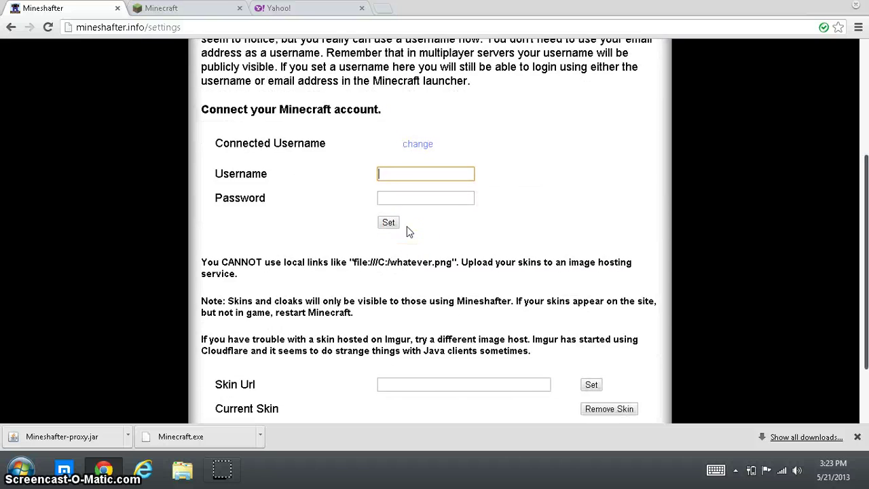
pyautogui.press('Return')
pyautogui.scroll(-3, 412, 230)
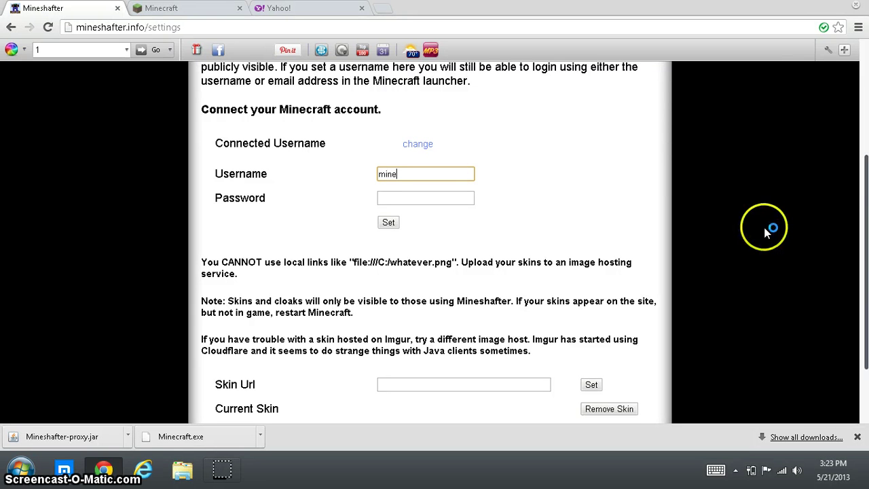
pyautogui.write('mine')
pyautogui.press('BackSpace')
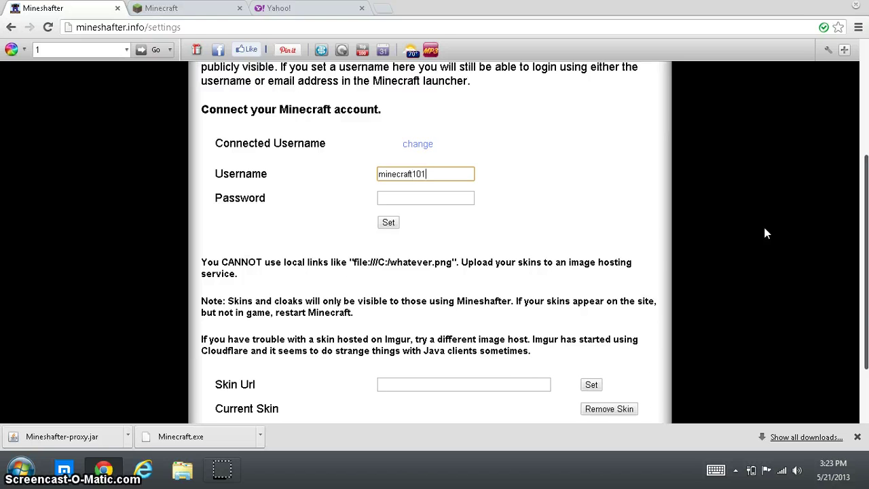
# Step: Enter the password, submit the username and password, and select the username to retype it
pyautogui.click(421, 198)
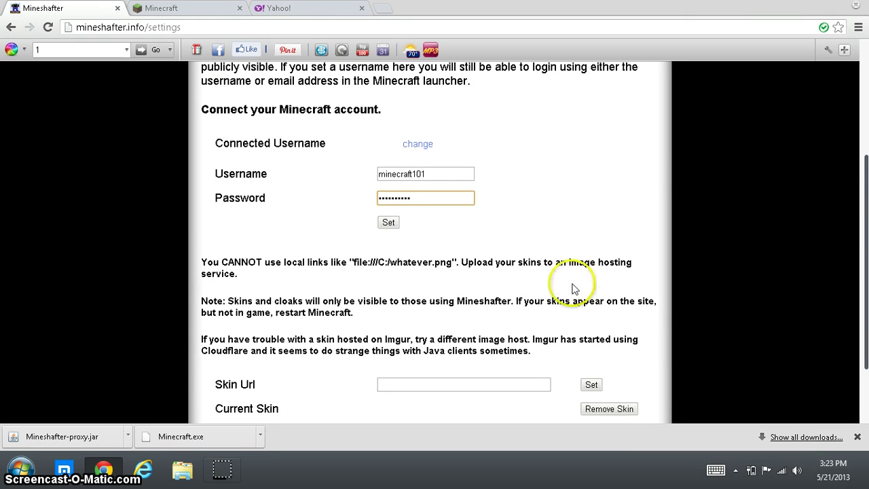
pyautogui.hotkey('shift', 'Tab')
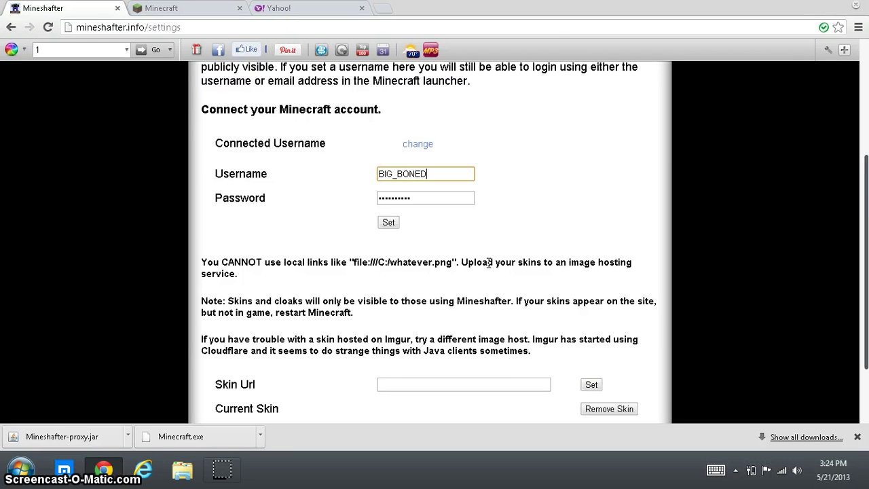
pyautogui.click(388, 222)
pyautogui.click(397, 317)
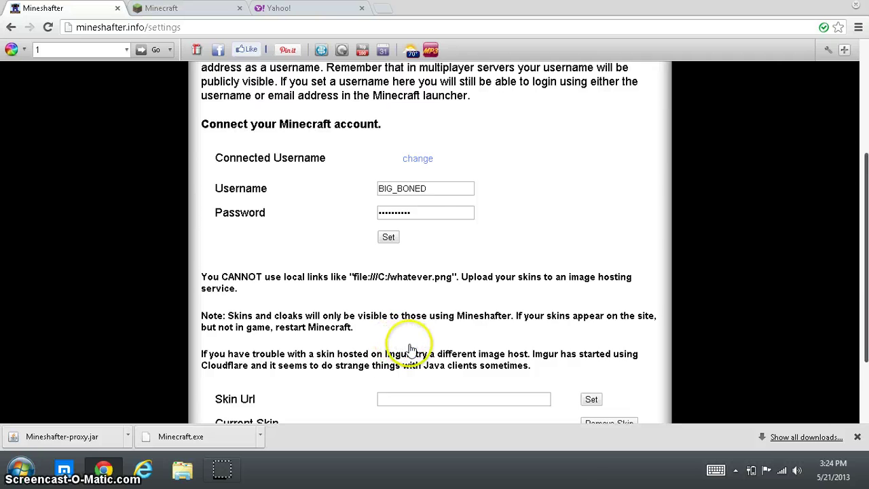
pyautogui.scroll(-1, 412, 349)
pyautogui.moveTo(440, 305); pyautogui.dragTo(258, 331)
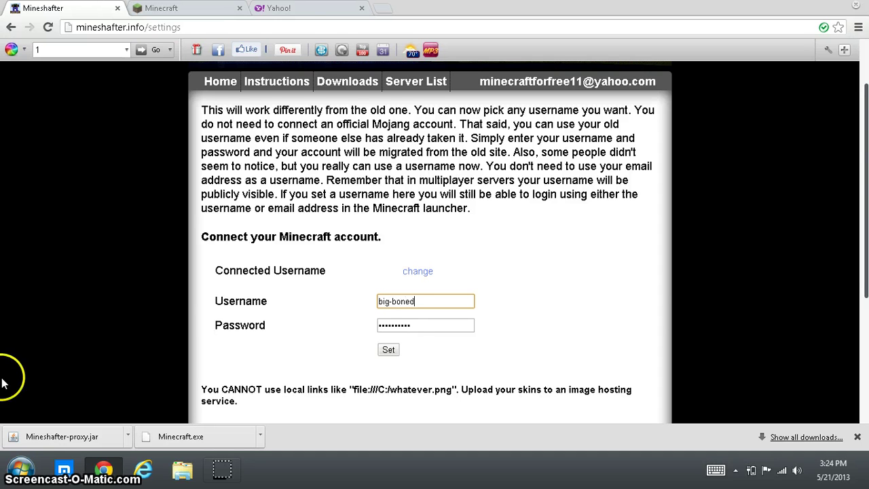
# Step: Save the corrected username and password, check it shows as connected, then minimize Chrome
pyautogui.click(387, 350)
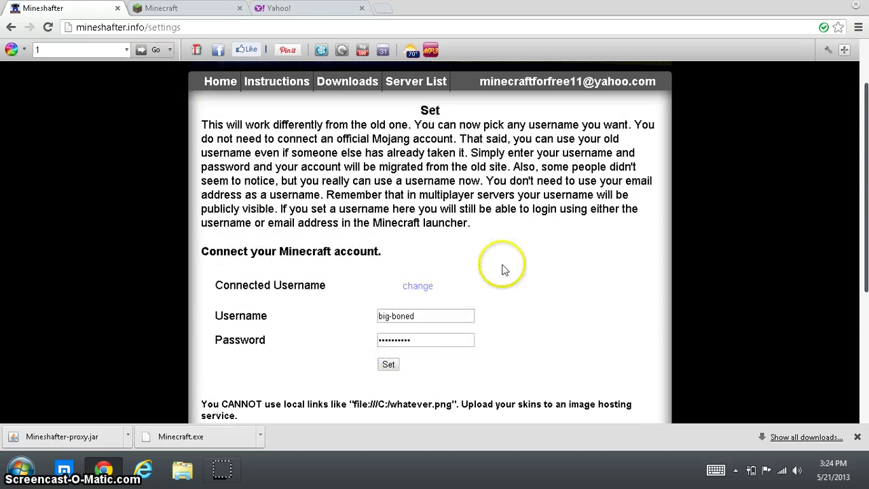
pyautogui.scroll(-4, 502, 269)
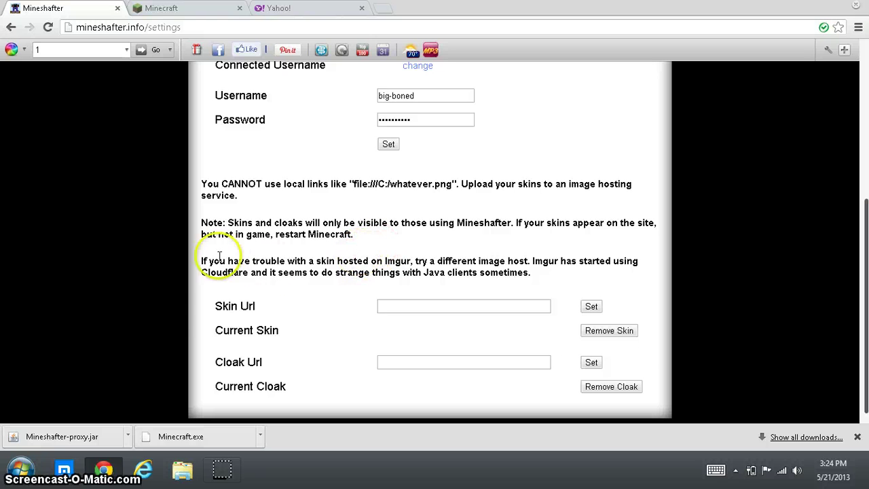
pyautogui.scroll(4, 216, 311)
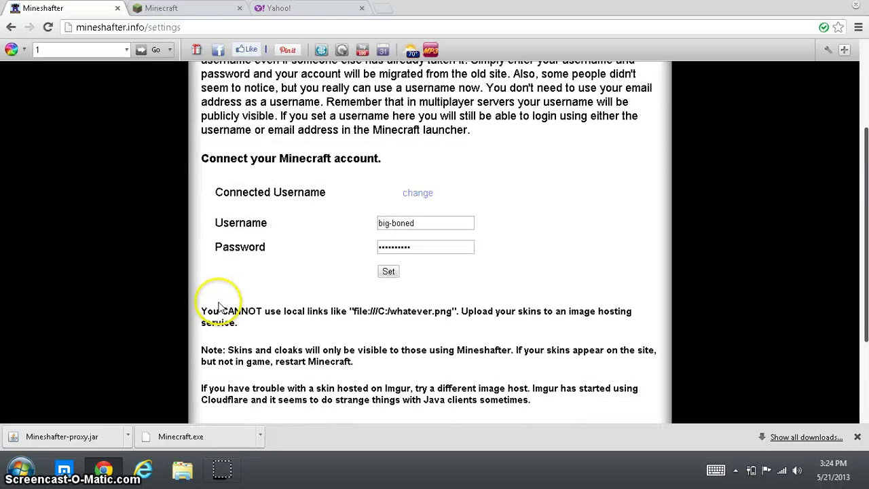
pyautogui.moveTo(555, 156)
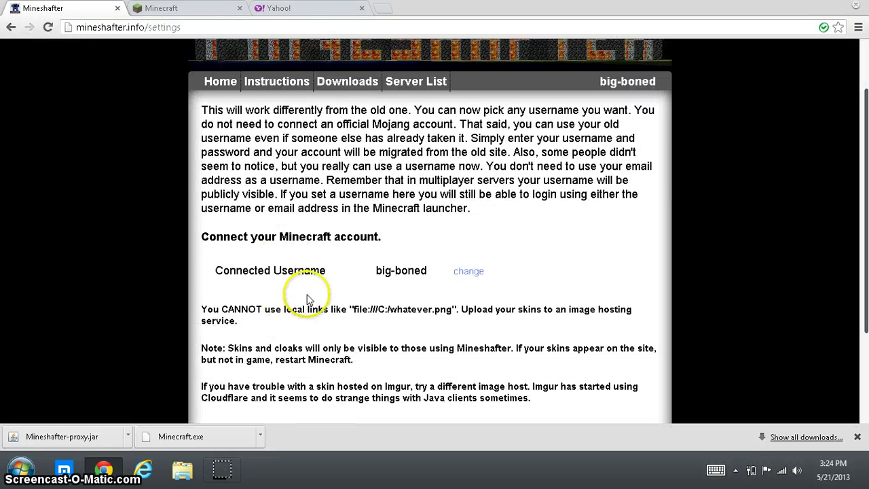
pyautogui.scroll(1, 316, 302)
pyautogui.moveTo(620, 159)
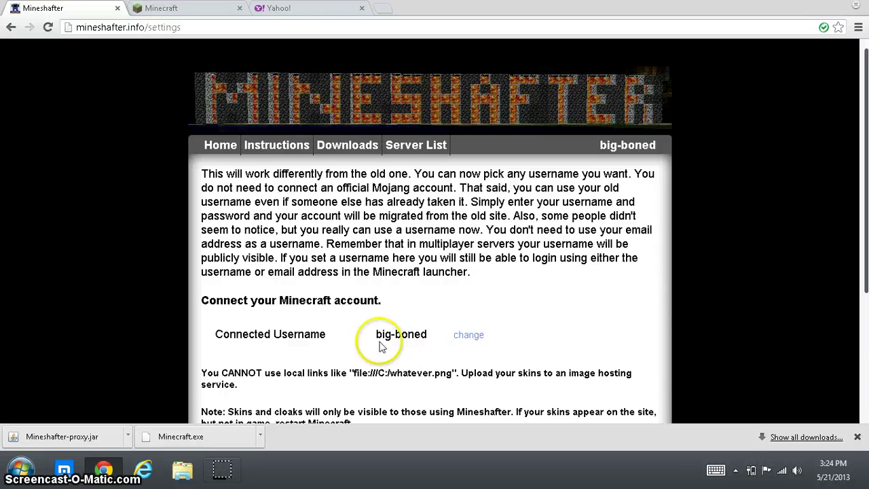
pyautogui.scroll(-2, 443, 318)
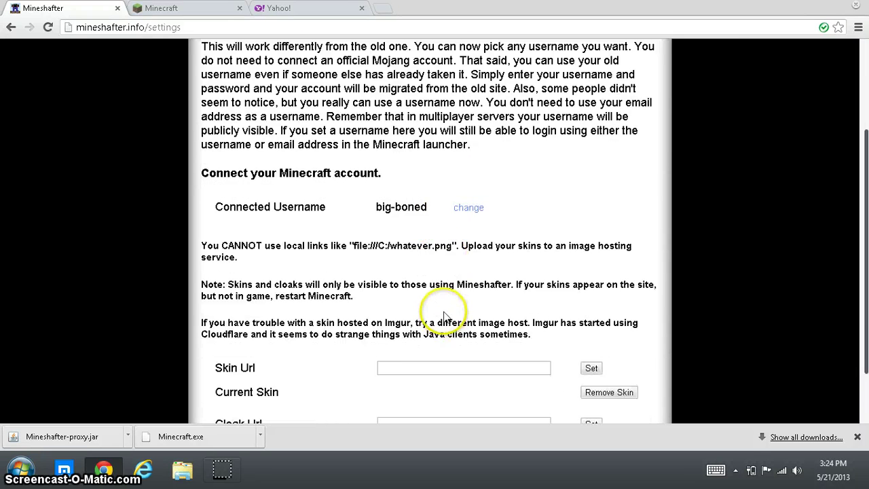
pyautogui.scroll(2, 444, 313)
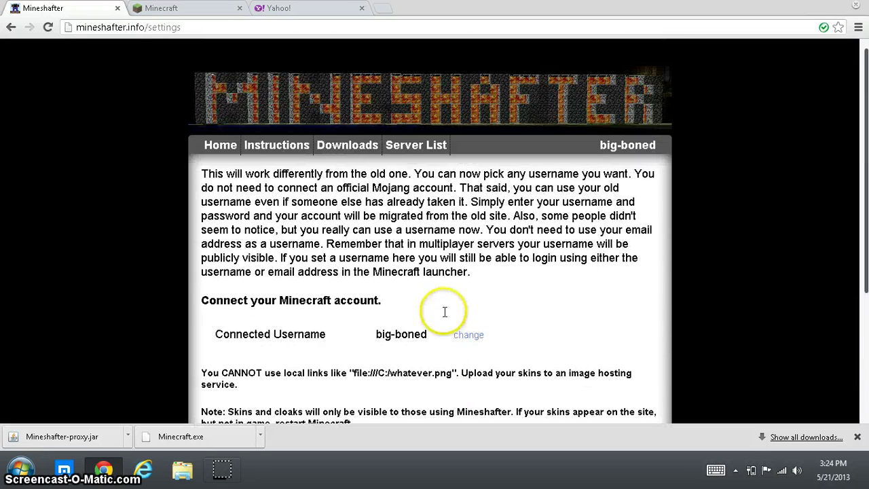
pyautogui.click(824, 7)
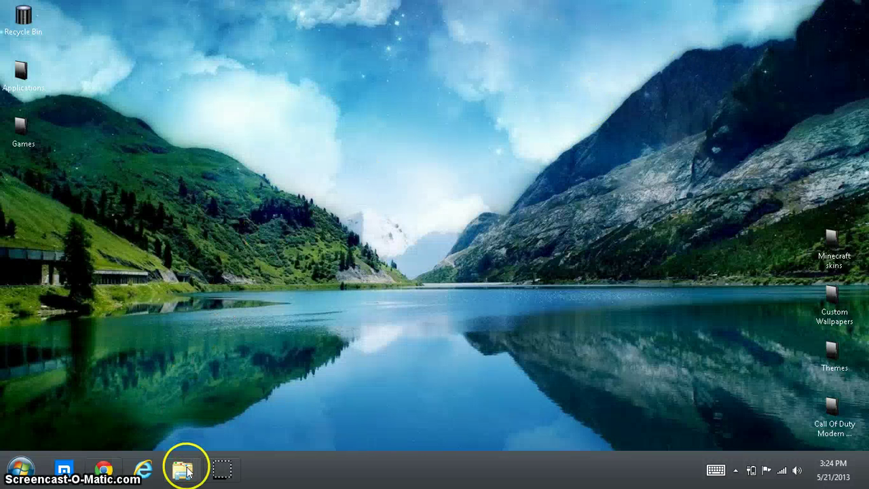
# Step: Drag Mineshafter-proxy and Minecraft from Downloads onto the desktop, then close File Explorer
pyautogui.click(183, 474)
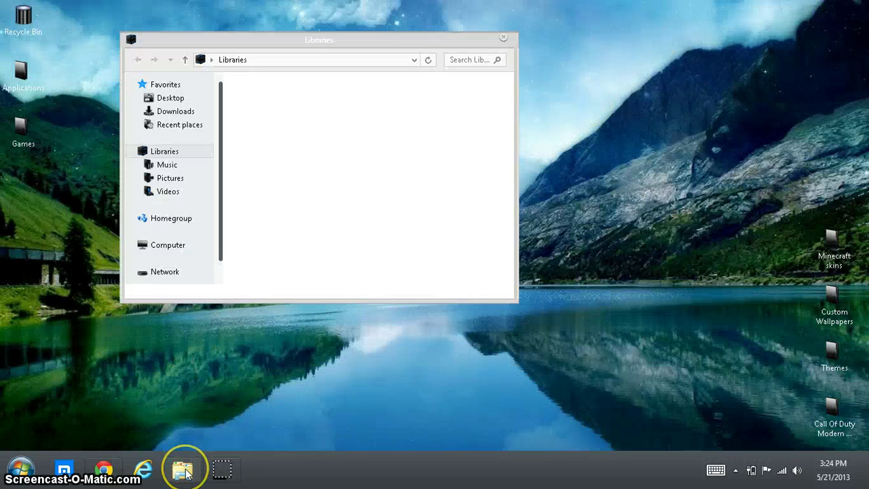
pyautogui.click(191, 115)
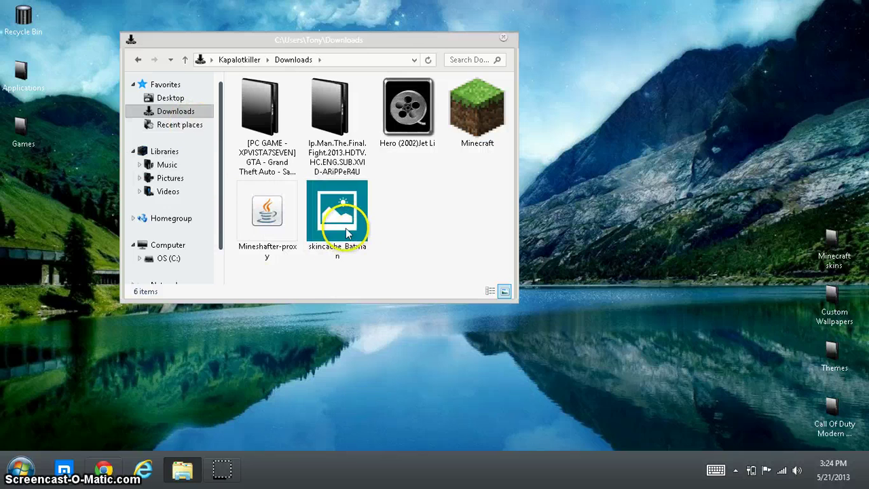
pyautogui.moveTo(266, 212); pyautogui.dragTo(747, 126)
pyautogui.click(466, 101)
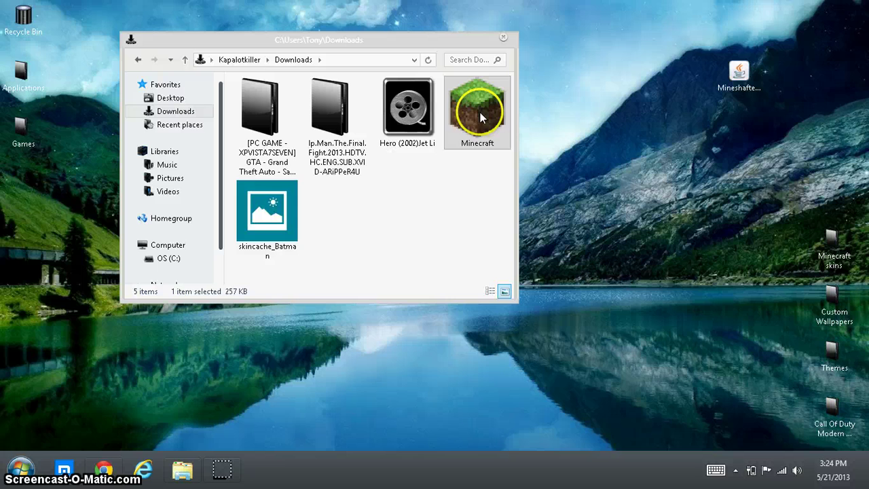
pyautogui.moveTo(473, 247); pyautogui.dragTo(750, 189)
pyautogui.click(503, 37)
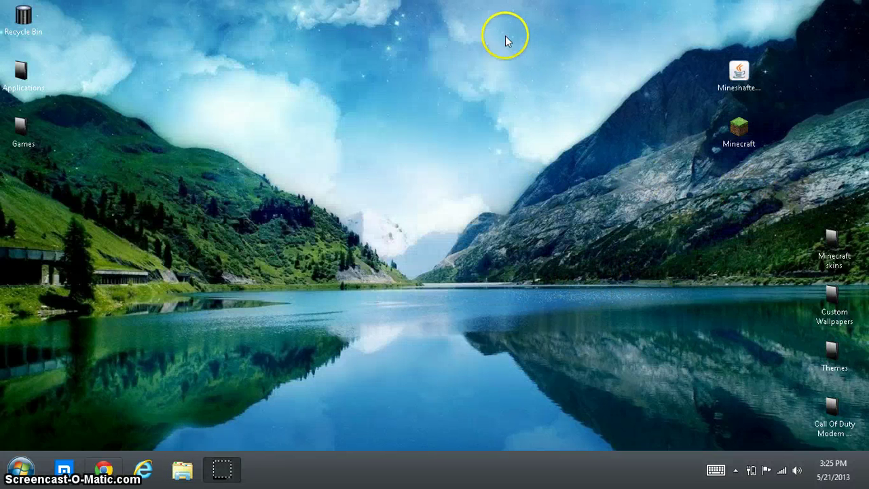
# Step: Arrange the Minecraft and Mineshafter-proxy icons in the desktop's left column
pyautogui.moveTo(761, 79); pyautogui.dragTo(23, 221)
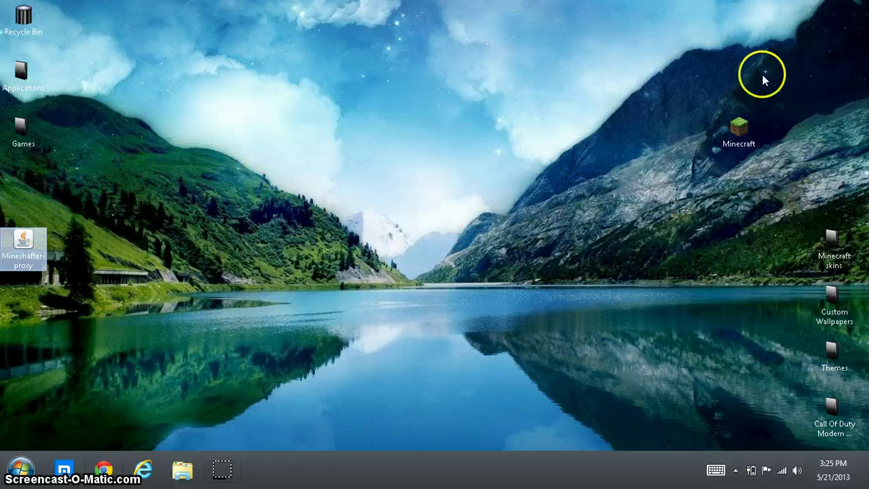
pyautogui.click(720, 127)
pyautogui.moveTo(711, 129); pyautogui.dragTo(27, 191)
pyautogui.click(20, 248)
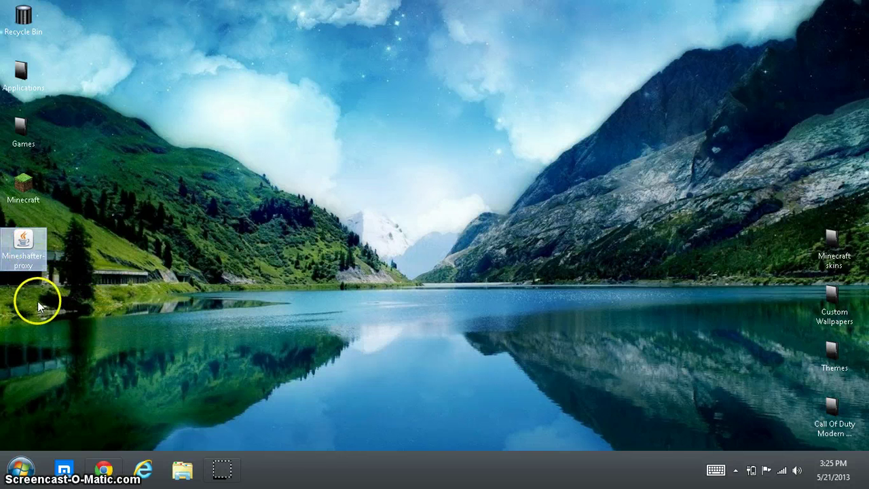
pyautogui.doubleClick(16, 248)
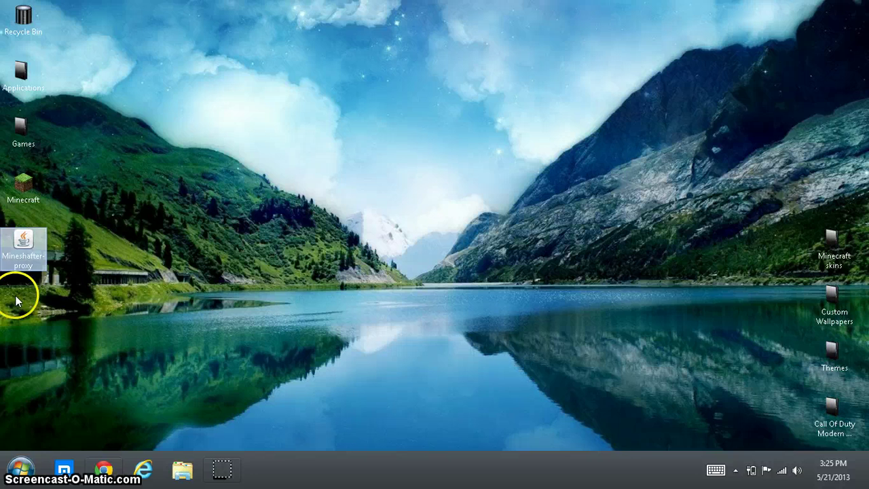
pyautogui.moveTo(16, 288); pyautogui.dragTo(18, 330)
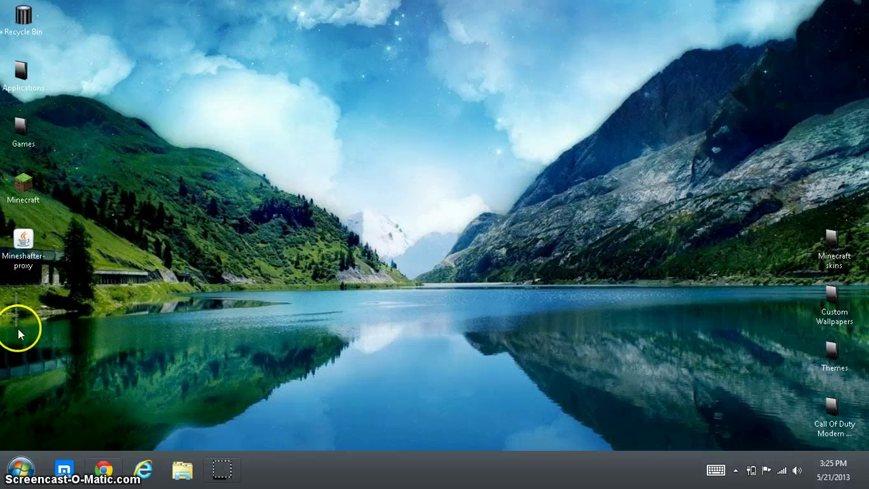
# Step: Launch Minecraft Launcher via Mineshafter-proxy and clear the saved username for the Mineshafter account
pyautogui.doubleClick(29, 252)
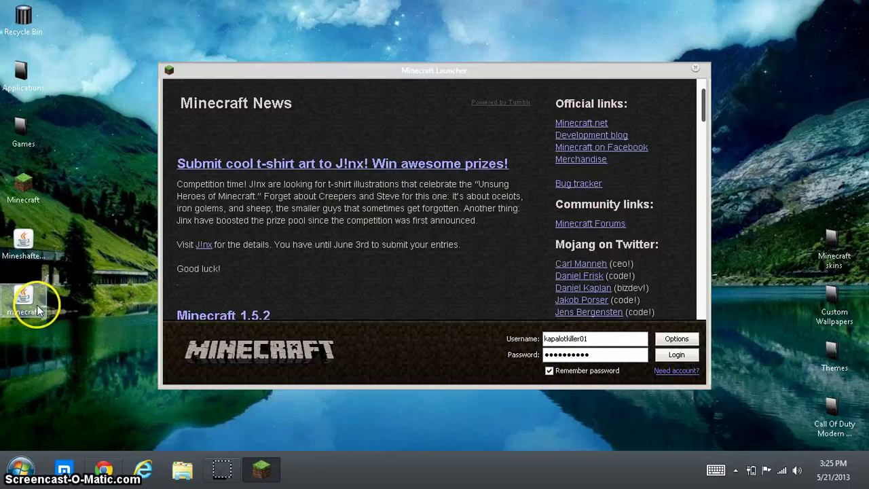
pyautogui.click(598, 338)
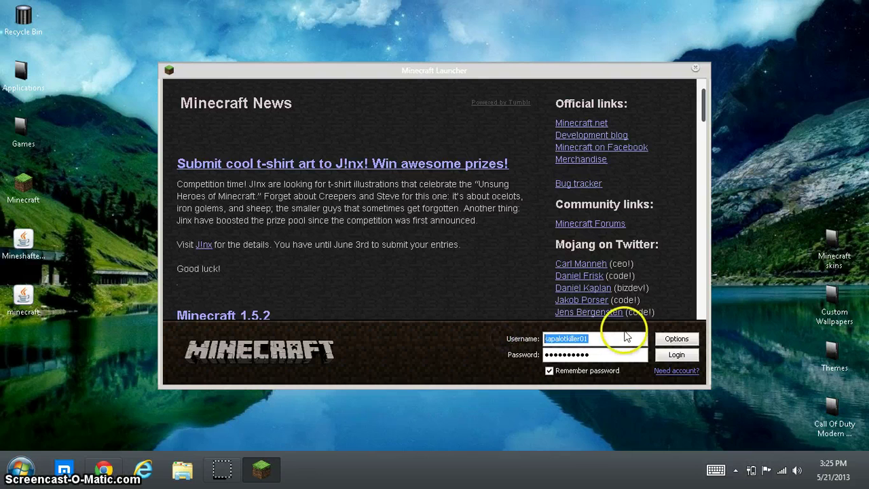
pyautogui.press('BackSpace')
pyautogui.click(545, 360)
pyautogui.moveTo(545, 360); pyautogui.dragTo(607, 355)
pyautogui.click(607, 336)
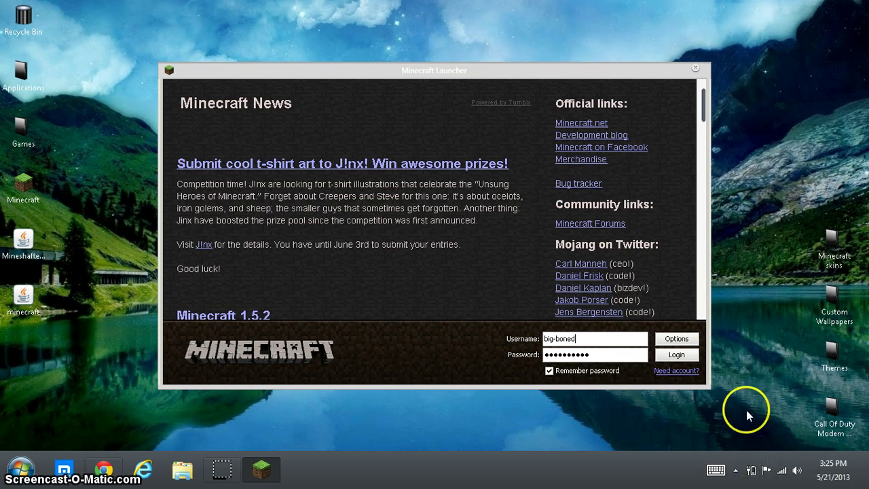
# Step: Log in to load Minecraft 1.5.2, then leave Video Settings and Options for the title screen
pyautogui.click(675, 355)
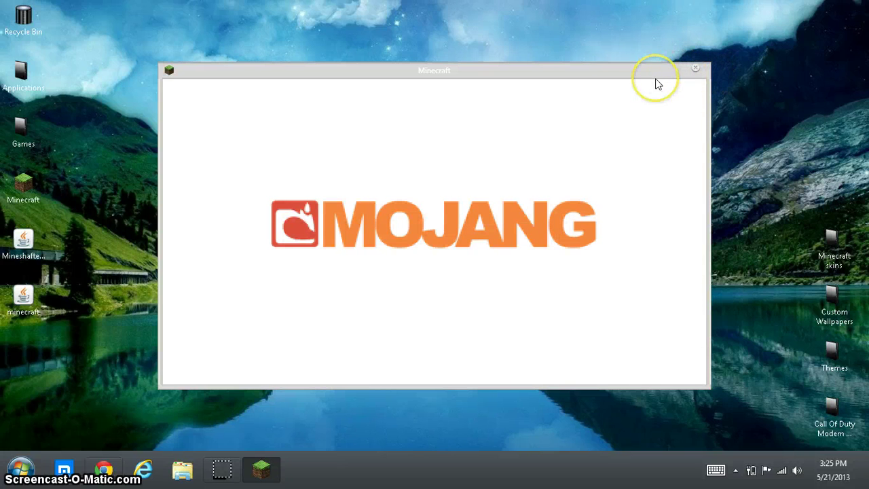
pyautogui.click(431, 253)
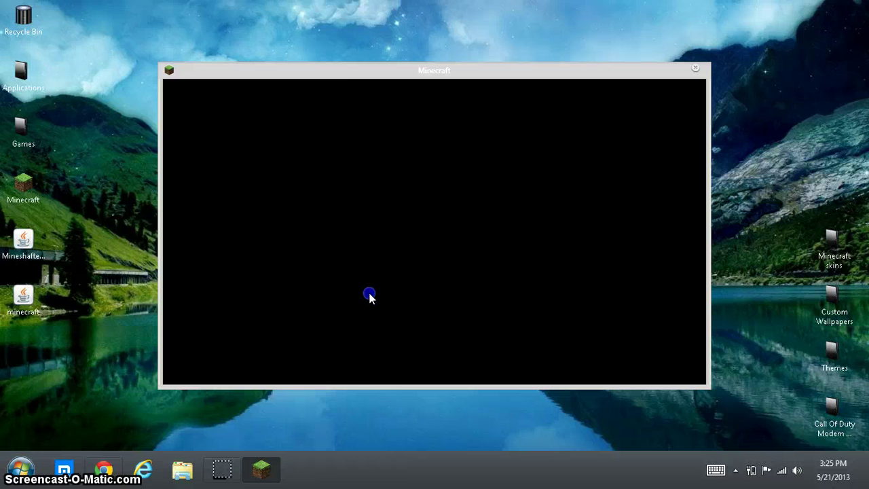
pyautogui.click(365, 102)
pyautogui.click(387, 306)
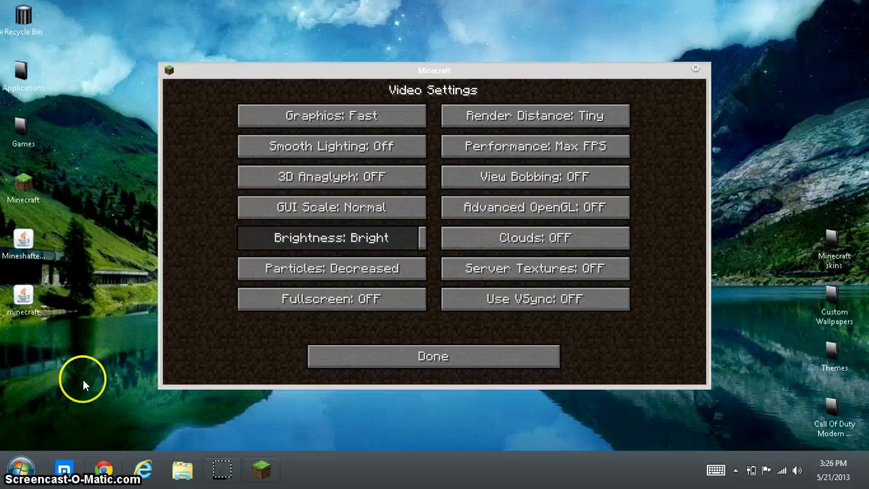
pyautogui.click(374, 357)
pyautogui.click(374, 358)
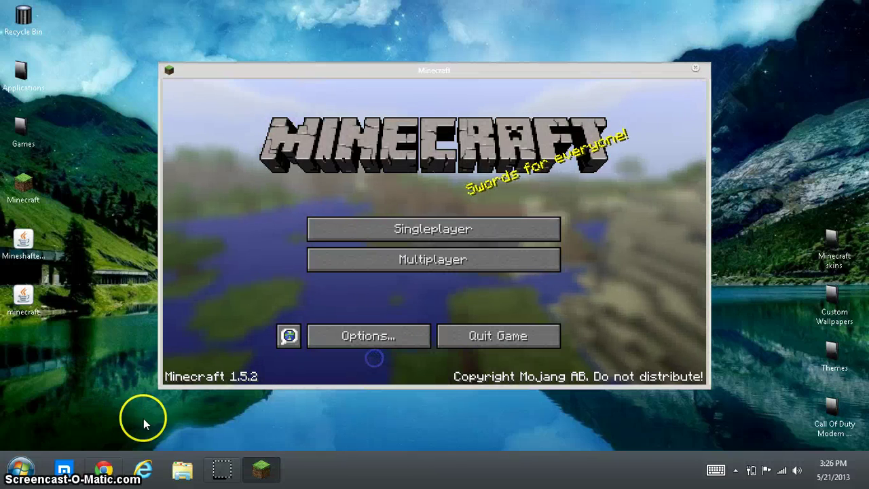
pyautogui.click(105, 470)
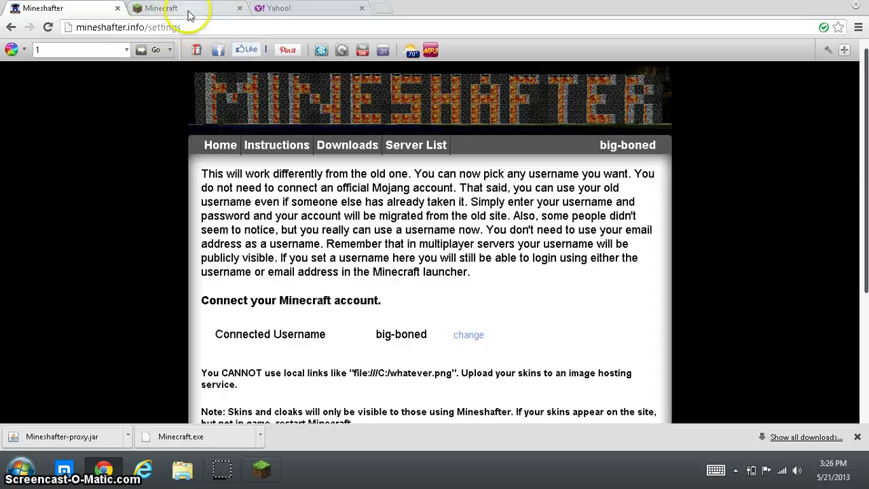
pyautogui.moveTo(259, 158)
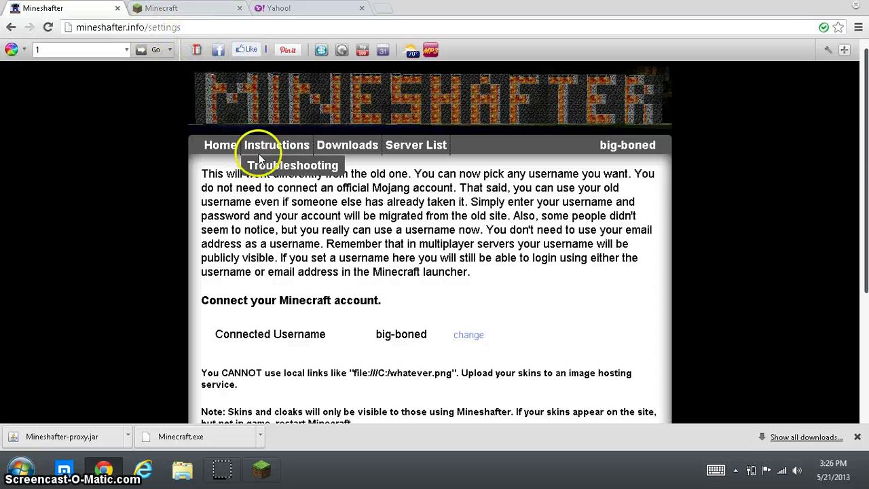
pyautogui.click(410, 142)
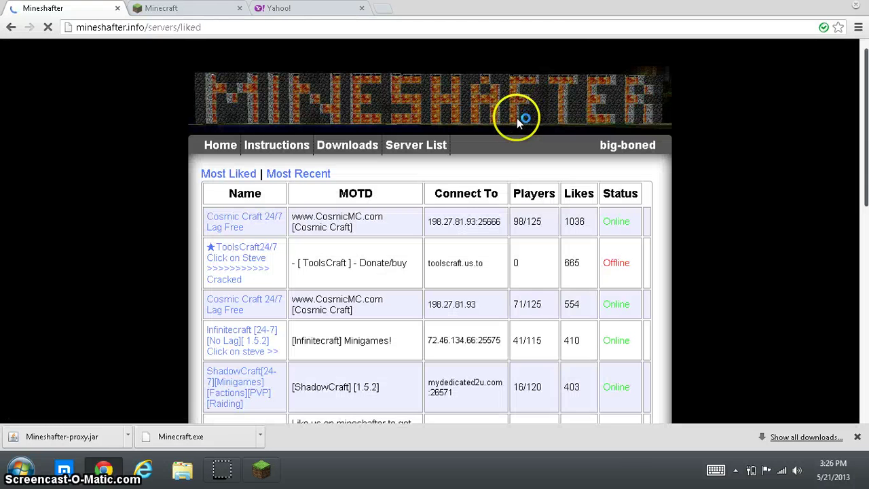
pyautogui.click(430, 228)
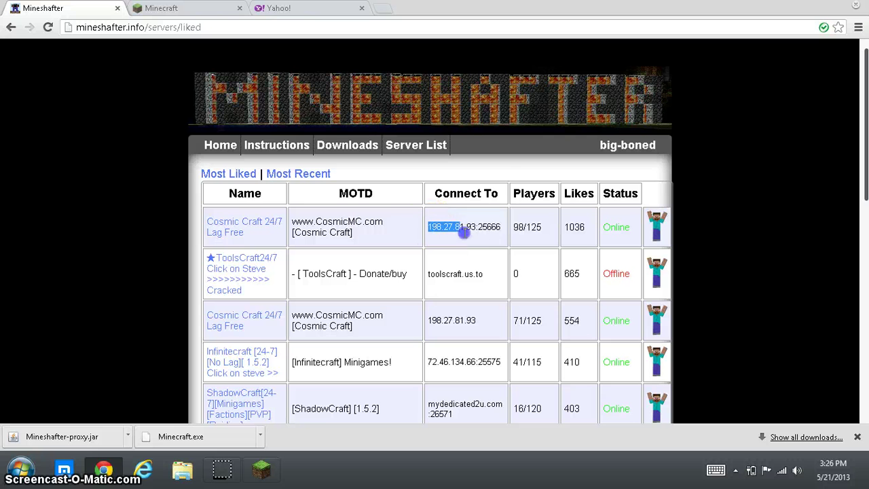
pyautogui.rightClick(479, 220)
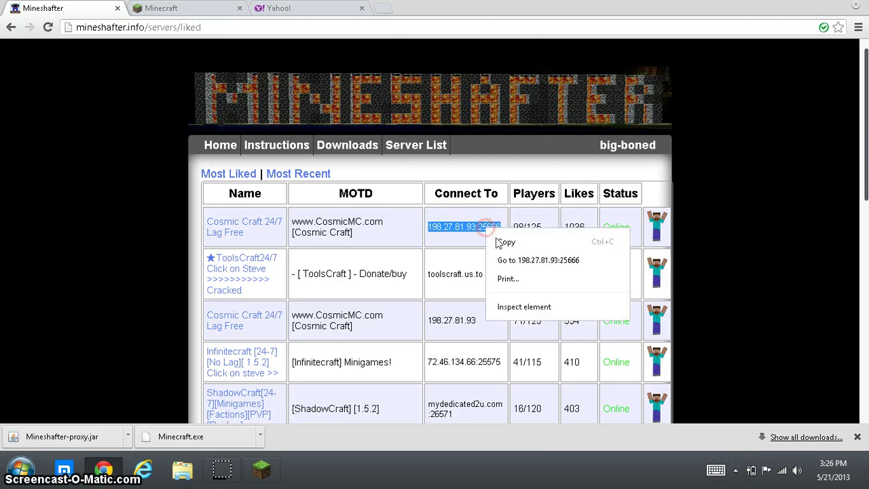
pyautogui.click(498, 237)
# Step: Direct-connect to 198.27.81.93:25666, hit the illegal-characters name error, and close Minecraft
pyautogui.click(824, 10)
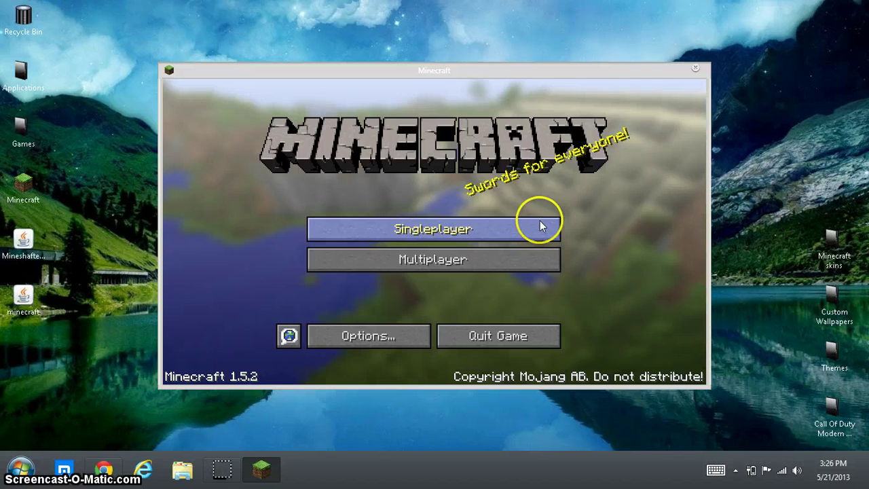
pyautogui.click(437, 267)
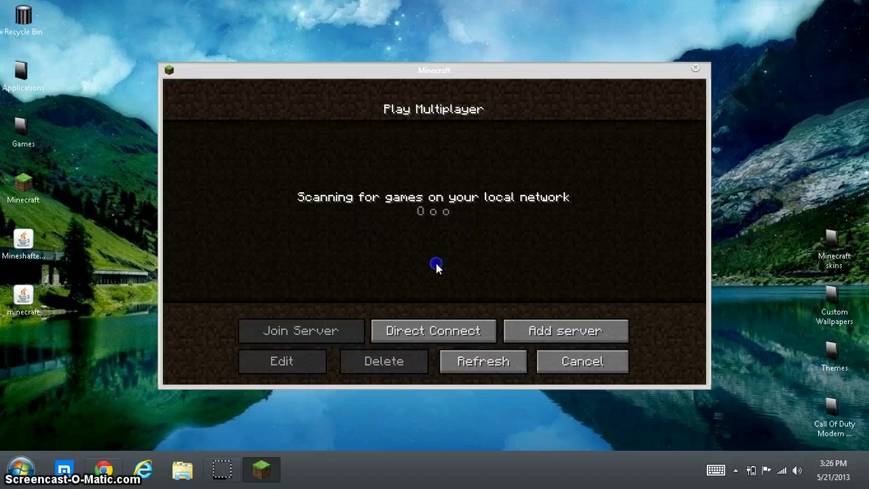
pyautogui.click(479, 332)
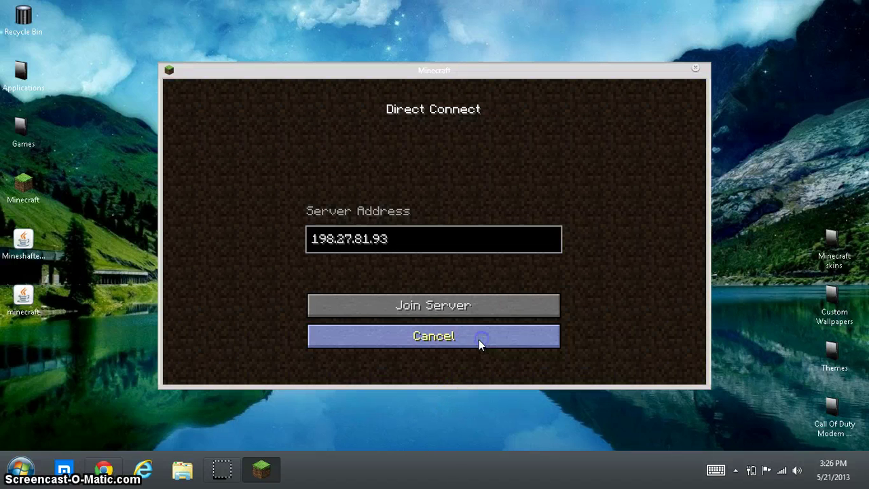
pyautogui.press('BackSpace')
pyautogui.press('BackSpace')
pyautogui.press('BackSpace')
pyautogui.press('BackSpace')
pyautogui.press('BackSpace')
pyautogui.press('BackSpace')
pyautogui.press('BackSpace')
pyautogui.press('BackSpace')
pyautogui.press('BackSpace')
pyautogui.press('BackSpace')
pyautogui.press('BackSpace')
pyautogui.press('BackSpace')
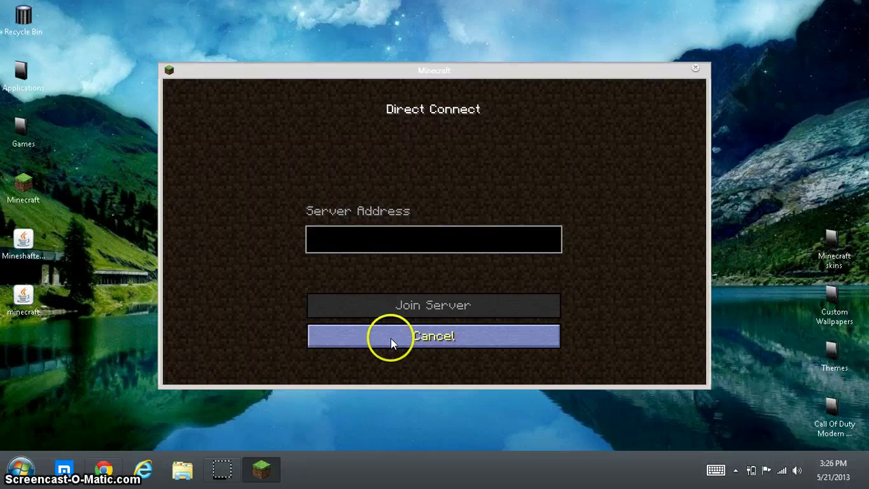
pyautogui.hotkey('ctrl', 'v')
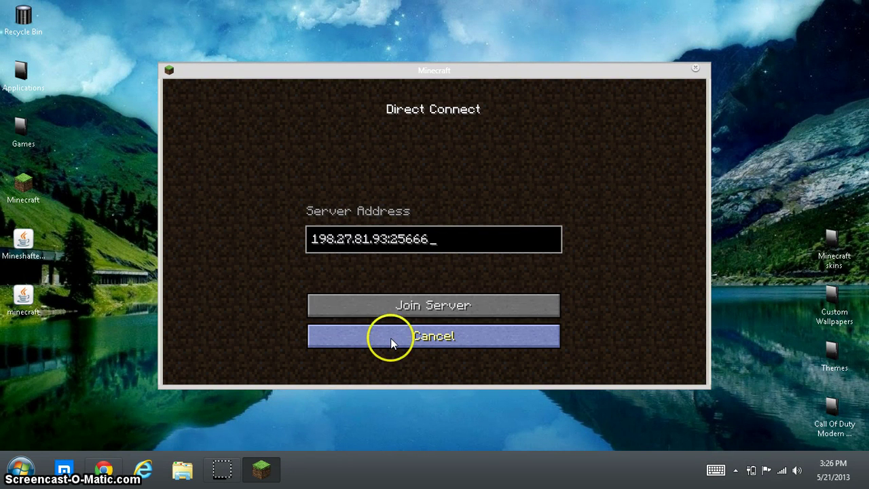
pyautogui.click(399, 299)
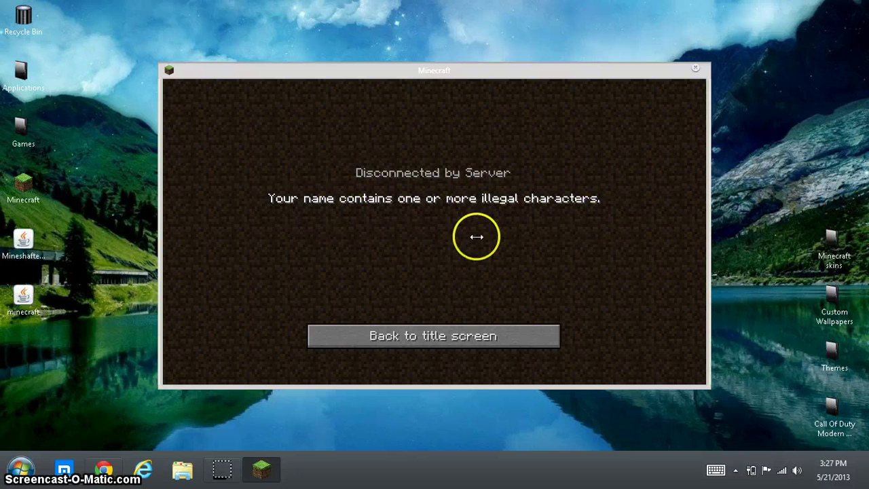
pyautogui.click(440, 340)
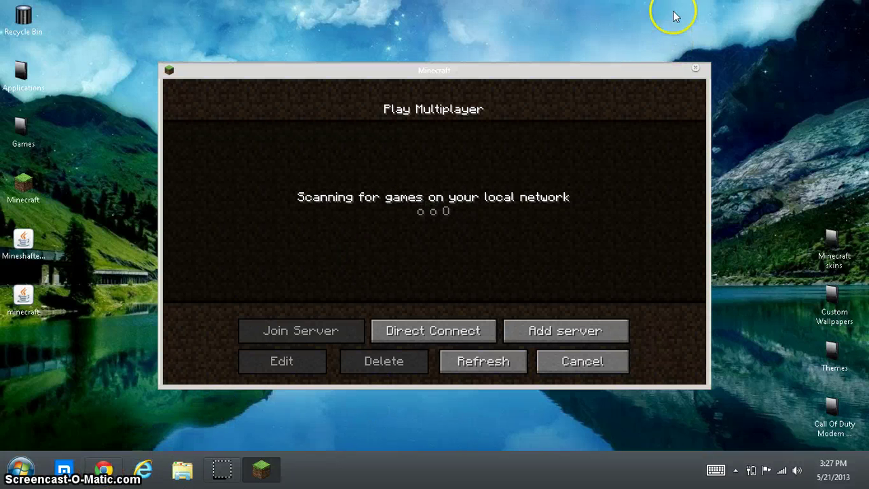
pyautogui.click(695, 68)
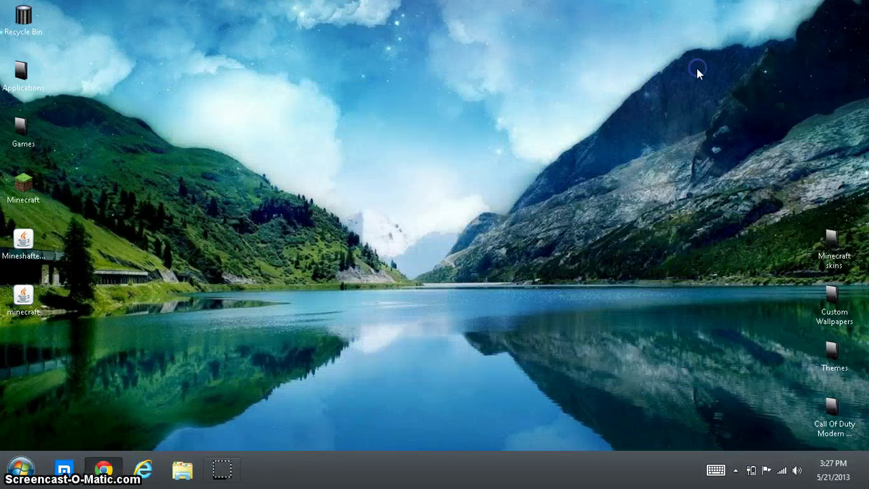
# Step: Return to Chrome's Mineshafter tab and open the account Settings page
pyautogui.click(105, 470)
pyautogui.click(411, 81)
pyautogui.hotkey('ctrl', 'Tab')
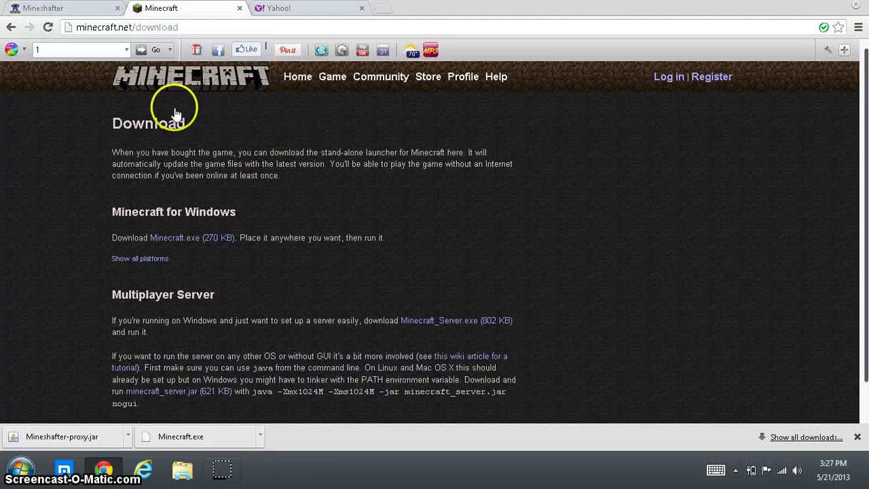
pyautogui.hotkey('alt', 'space')
pyautogui.press('Escape')
pyautogui.hotkey('ctrl', 'shift', 'Tab')
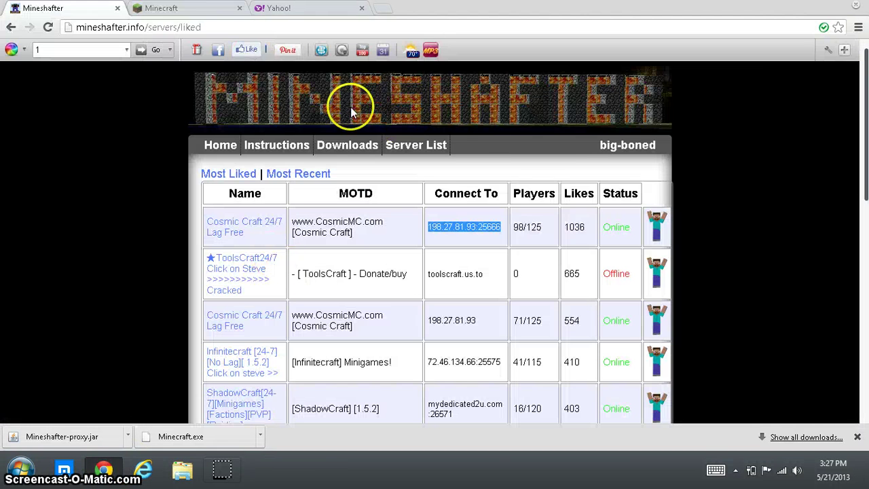
pyautogui.moveTo(638, 145)
pyautogui.click(642, 163)
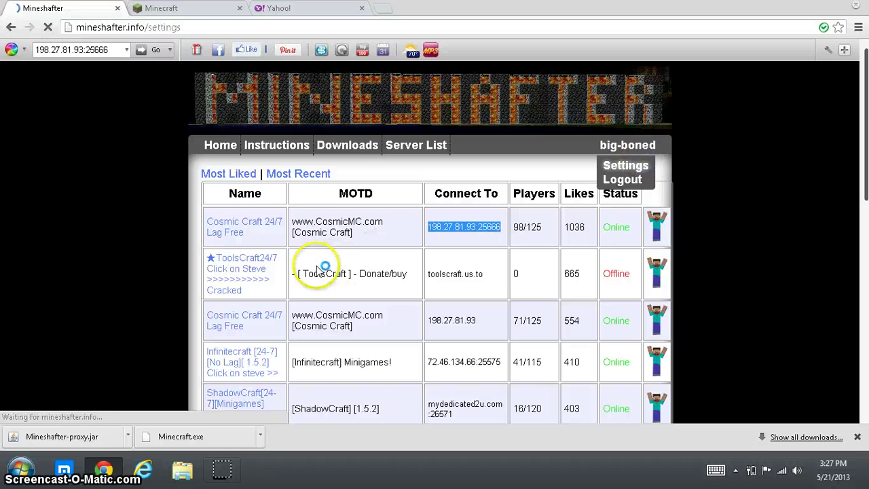
# Step: Change the connected account to a new hyphen-free username and password, then submit with Set
pyautogui.scroll(-1, 400, 261)
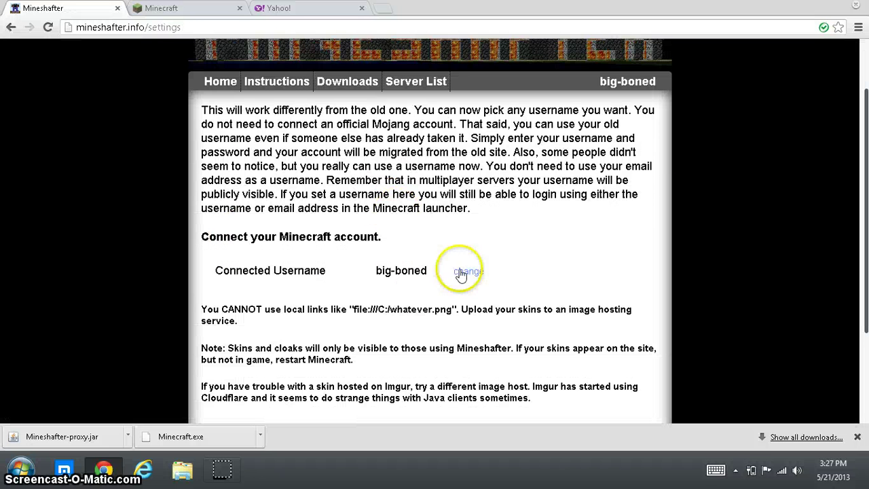
pyautogui.click(468, 271)
pyautogui.click(433, 301)
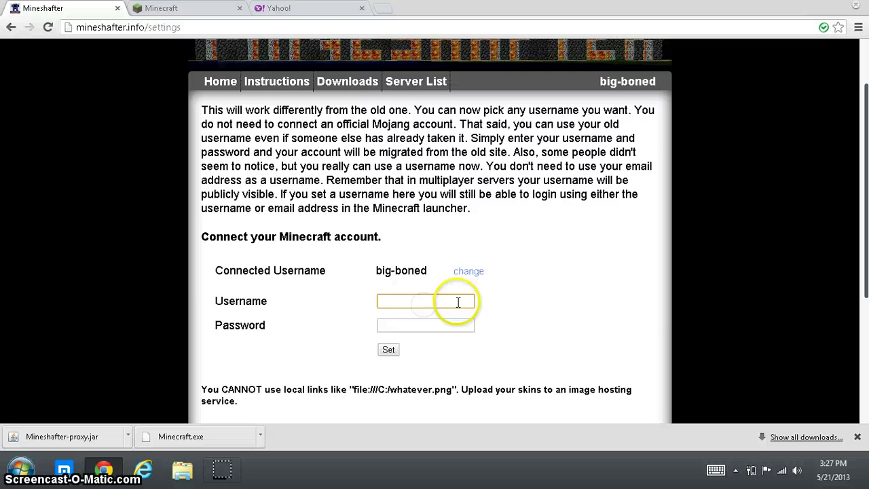
pyautogui.write('bigboned')
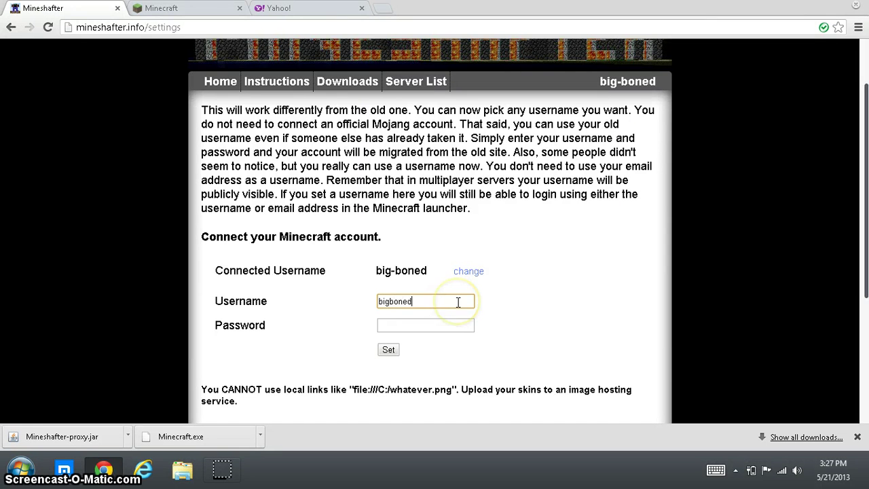
pyautogui.write('77')
pyautogui.press('Return')
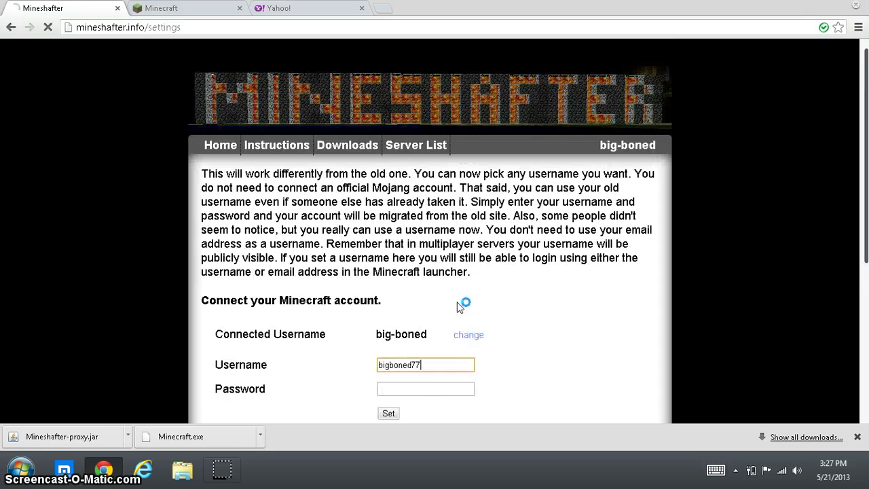
pyautogui.click(432, 388)
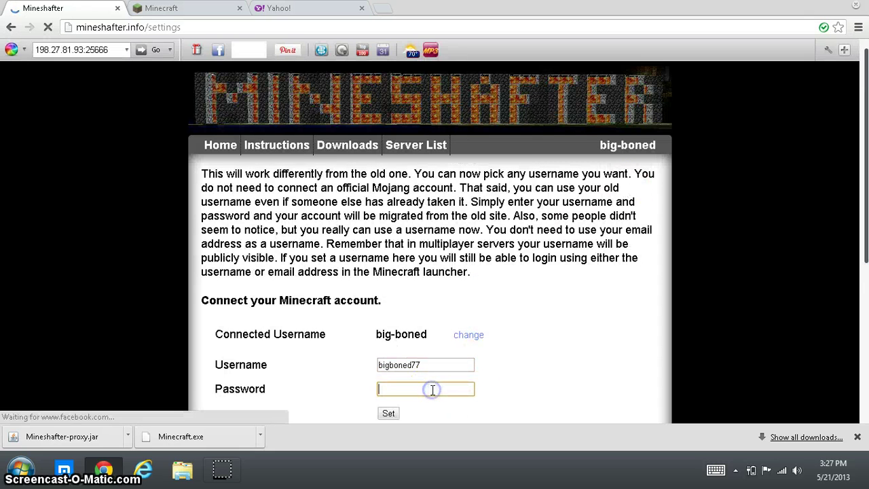
pyautogui.write('******')
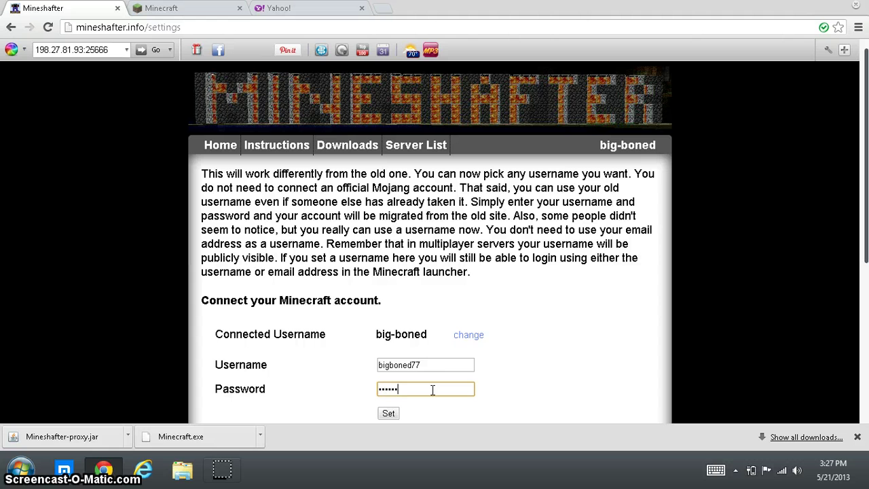
pyautogui.write('**')
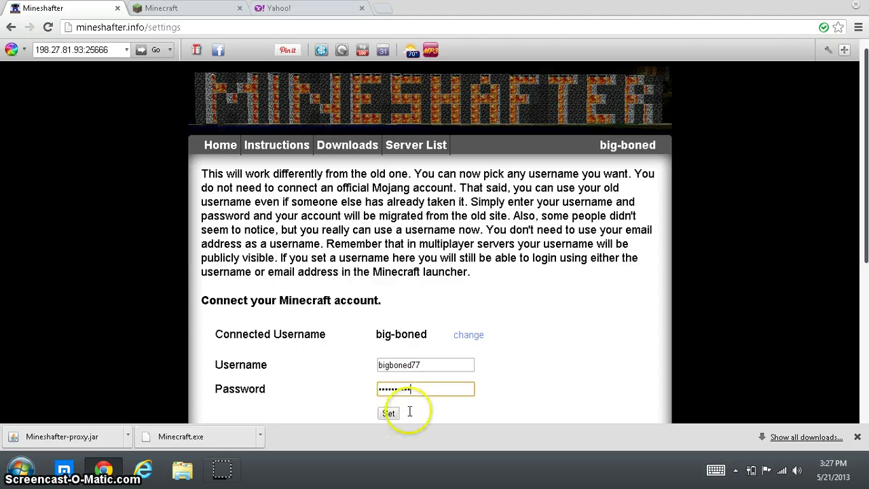
pyautogui.click(388, 414)
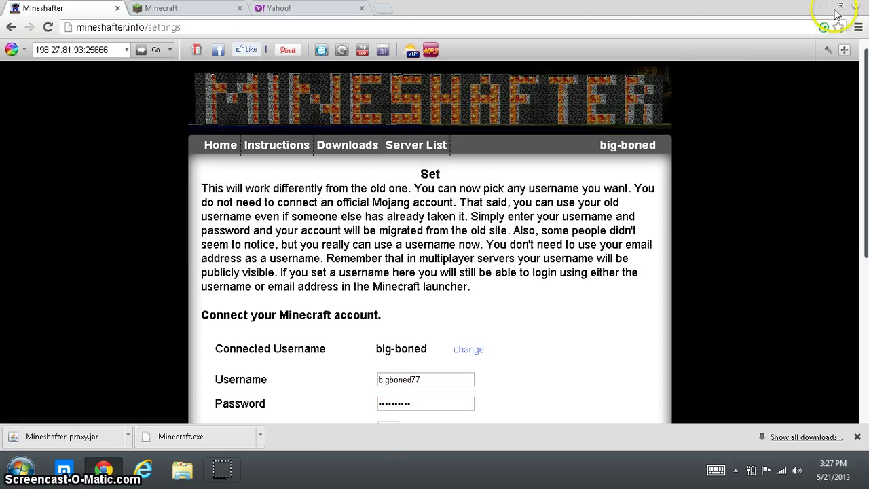
# Step: Relaunch Mineshafter-proxy, update the launcher username to the new account, and log in
pyautogui.click(827, 12)
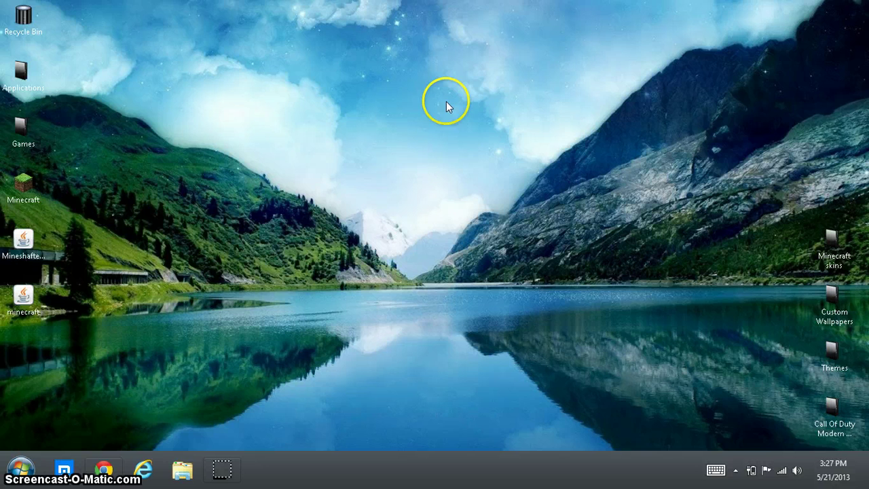
pyautogui.doubleClick(29, 246)
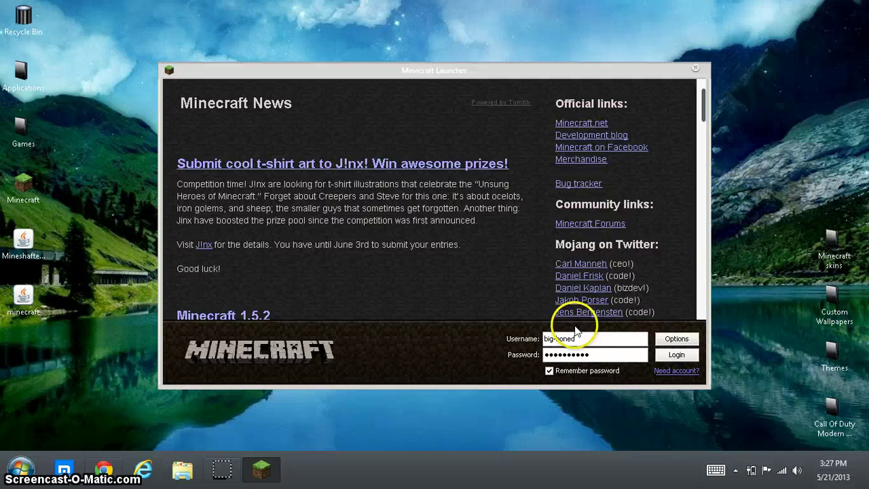
pyautogui.click(556, 338)
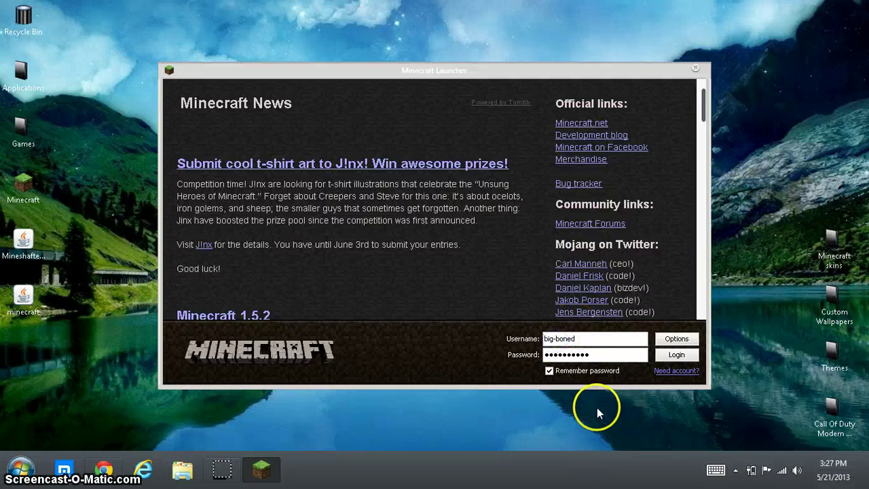
pyautogui.click(592, 339)
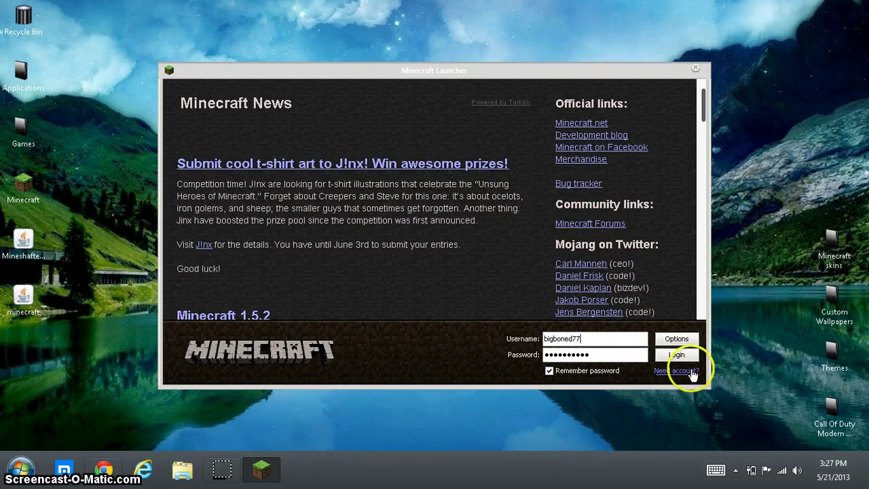
pyautogui.click(676, 354)
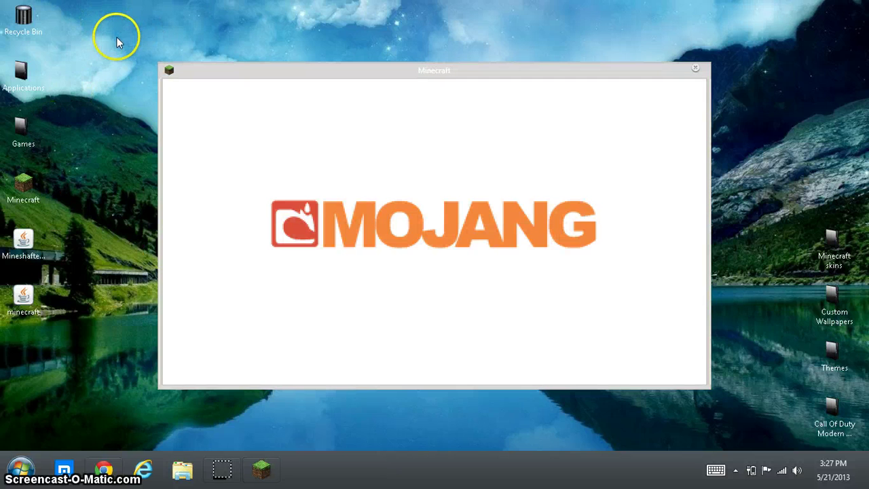
# Step: Open Minecraft's Multiplayer Direct Connect screen, then switch to the Mineshafter settings page in Chrome
pyautogui.moveTo(117, 38); pyautogui.dragTo(752, 414)
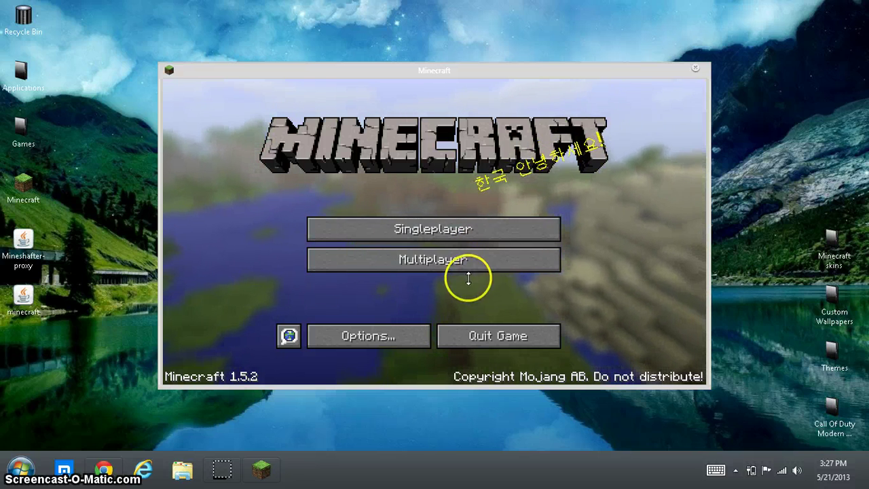
pyautogui.click(465, 257)
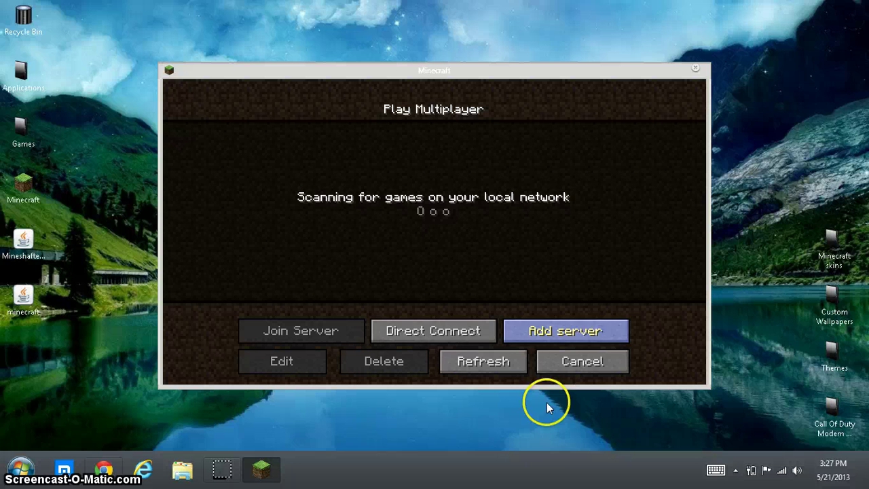
pyautogui.click(431, 330)
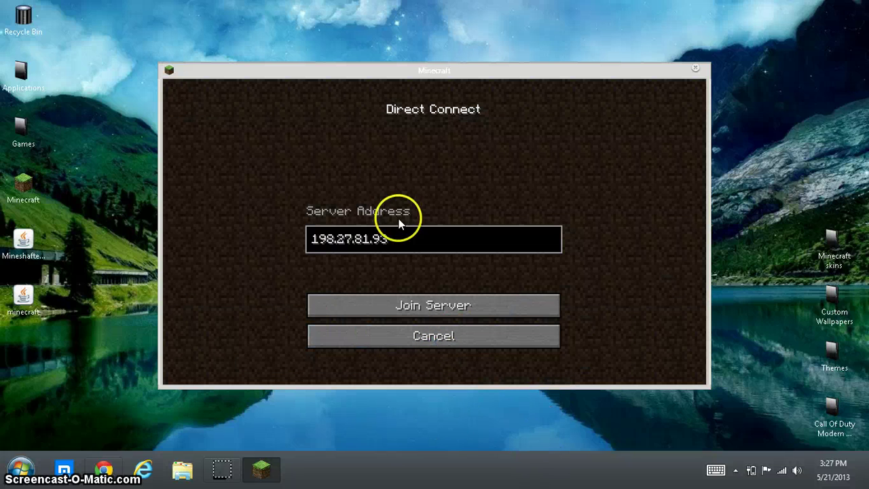
pyautogui.click(107, 467)
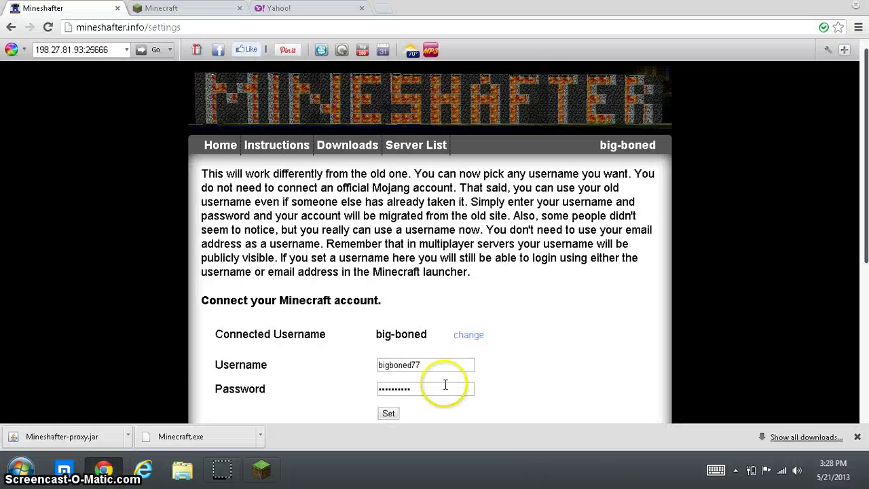
# Step: Select the username on the Mineshafter settings form to verify it, then minimize Chrome
pyautogui.moveTo(442, 362); pyautogui.dragTo(384, 377)
pyautogui.click(425, 371)
pyautogui.doubleClick(428, 368)
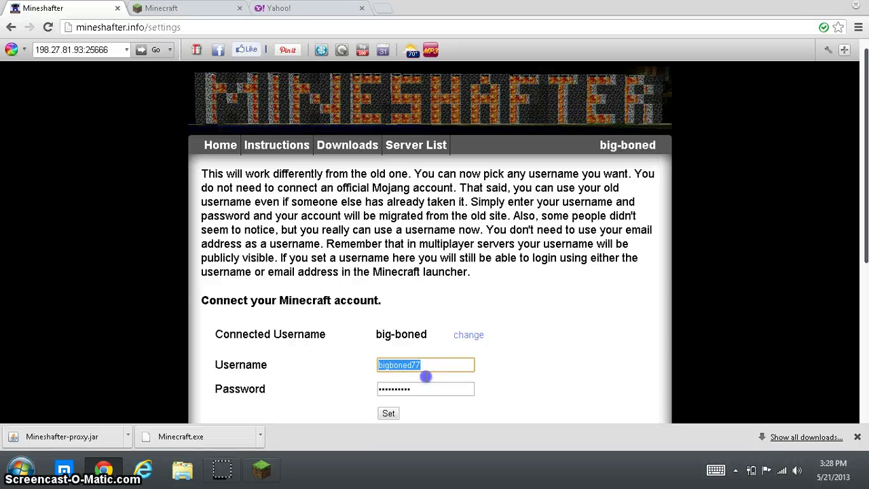
pyautogui.click(429, 369)
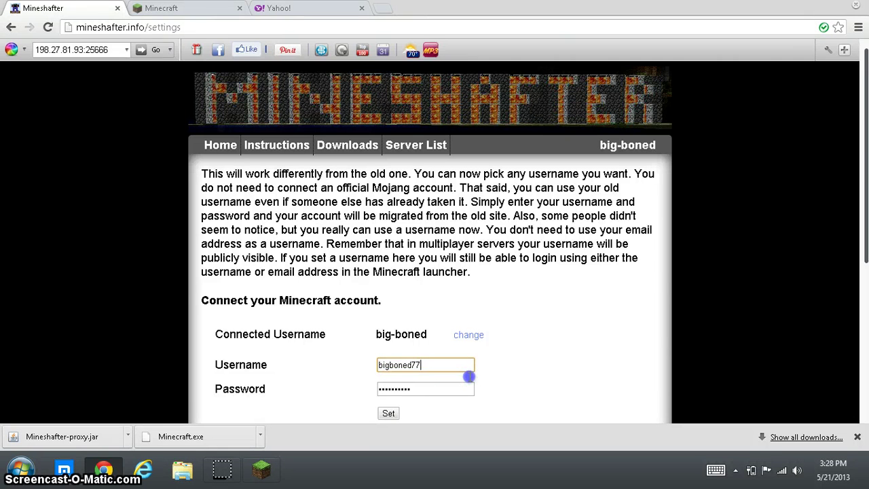
pyautogui.click(823, 6)
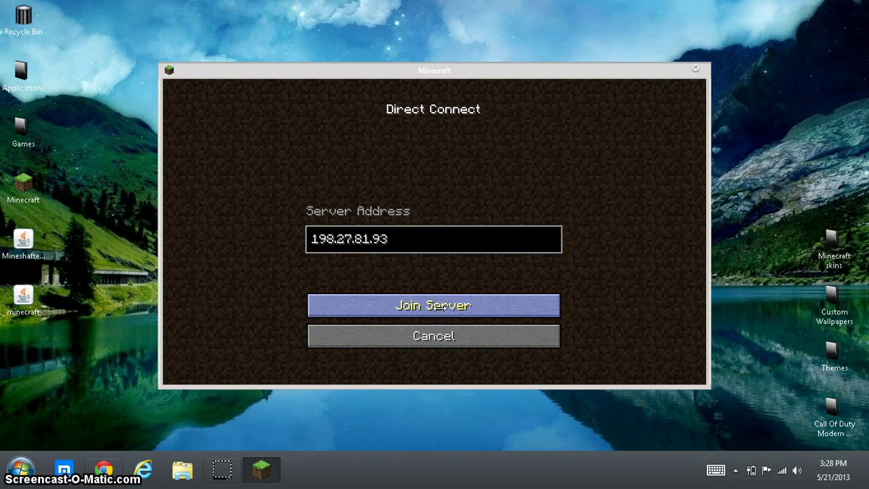
# Step: Join the server at 198.27.81.93 and try /register in chat with a short password
pyautogui.click(439, 311)
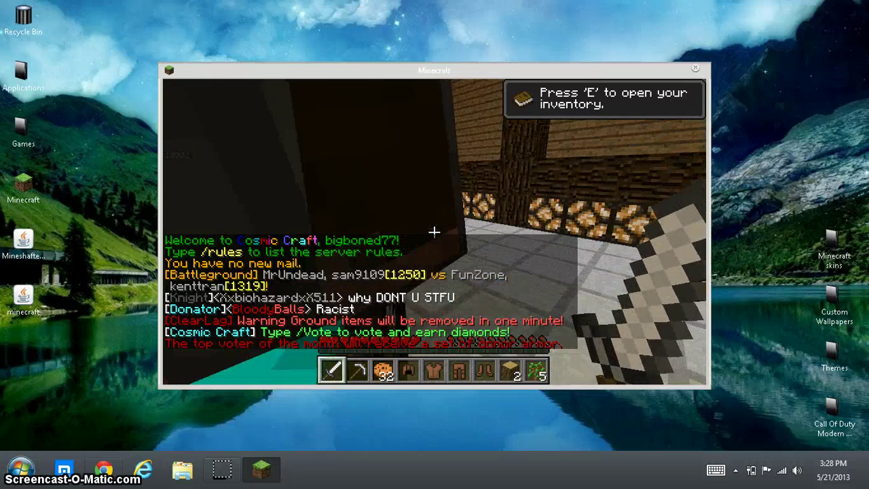
pyautogui.write('t')
pyautogui.write('/')
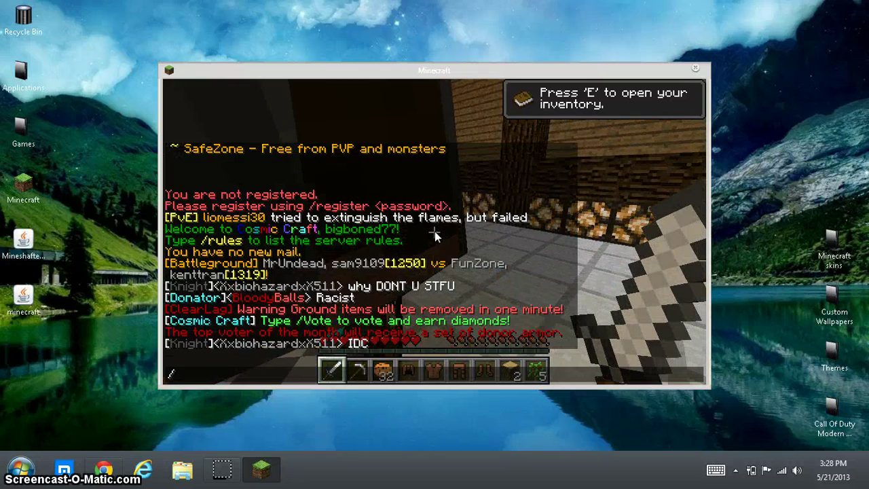
pyautogui.write('reg')
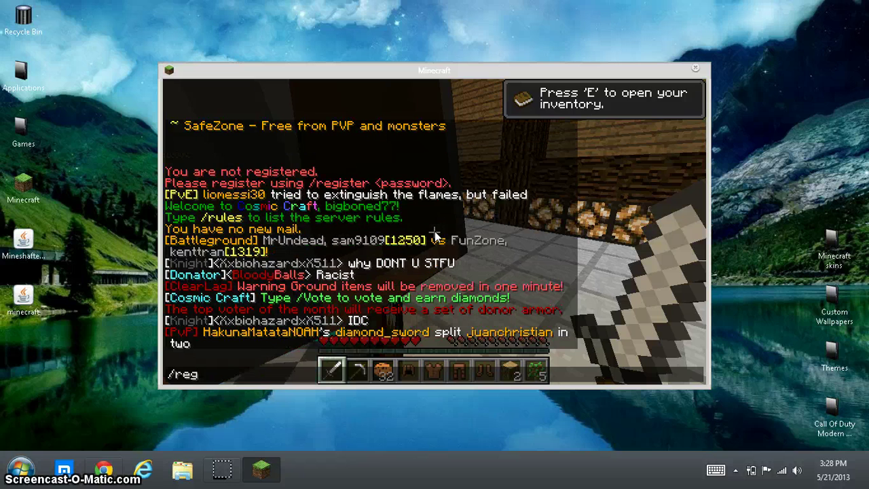
pyautogui.write('ister')
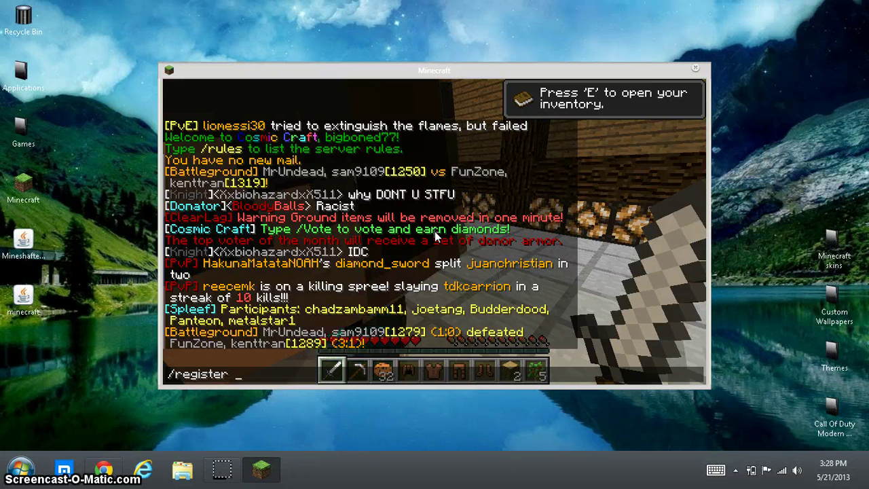
pyautogui.write('12')
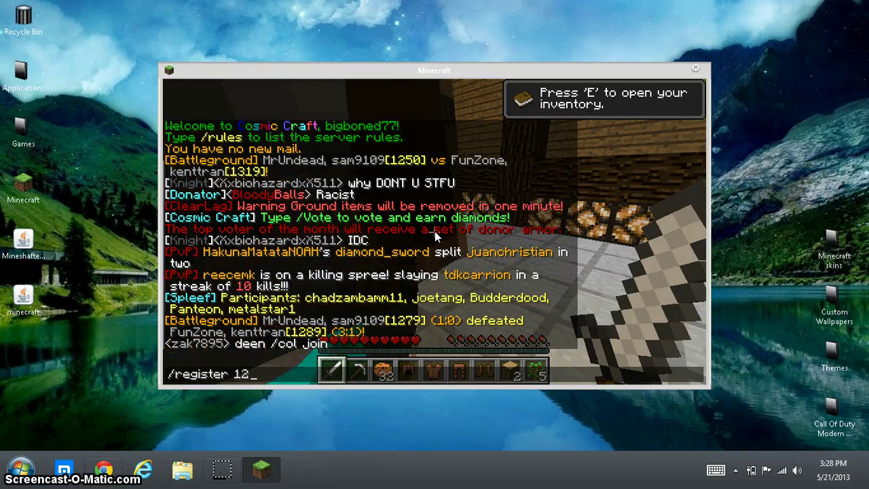
pyautogui.write('345')
pyautogui.press('Return')
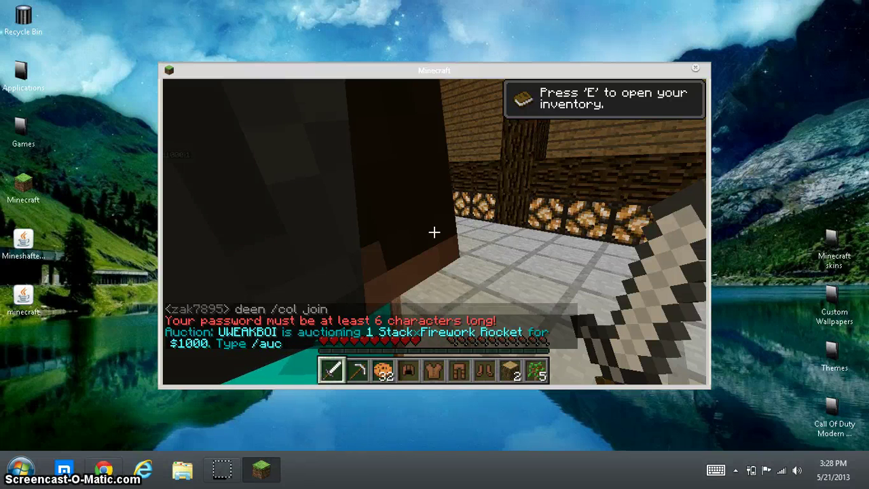
# Step: Re-send the /register command in chat with a longer password
pyautogui.press('t')
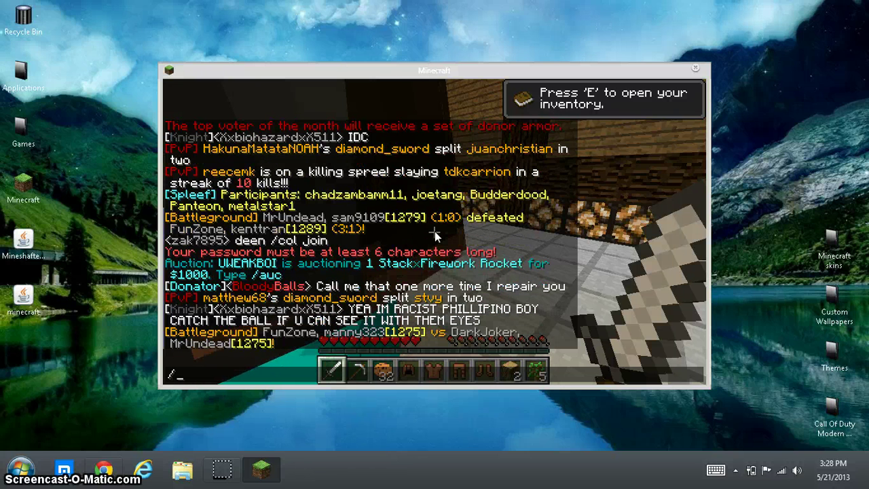
pyautogui.write('reg')
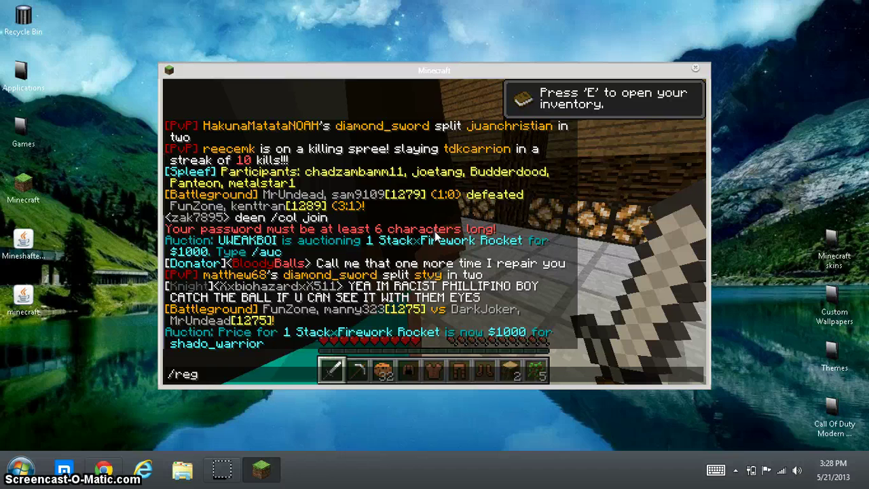
pyautogui.write('ister 1')
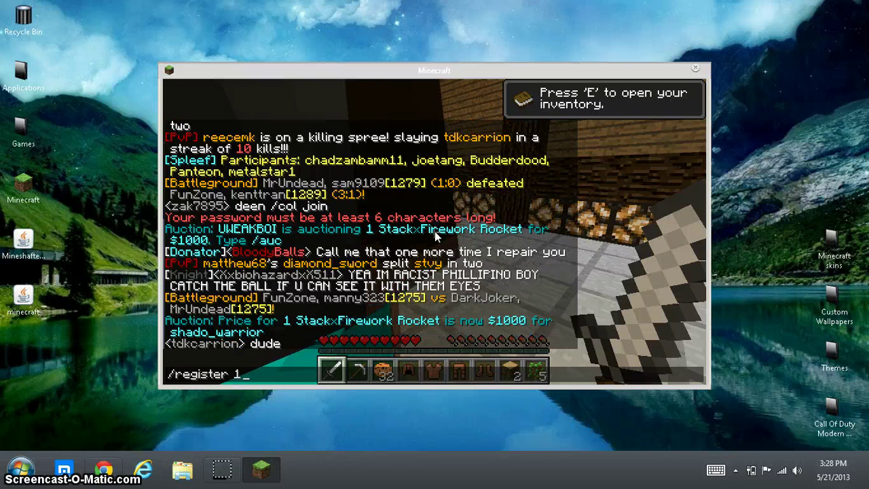
pyautogui.write('2345678')
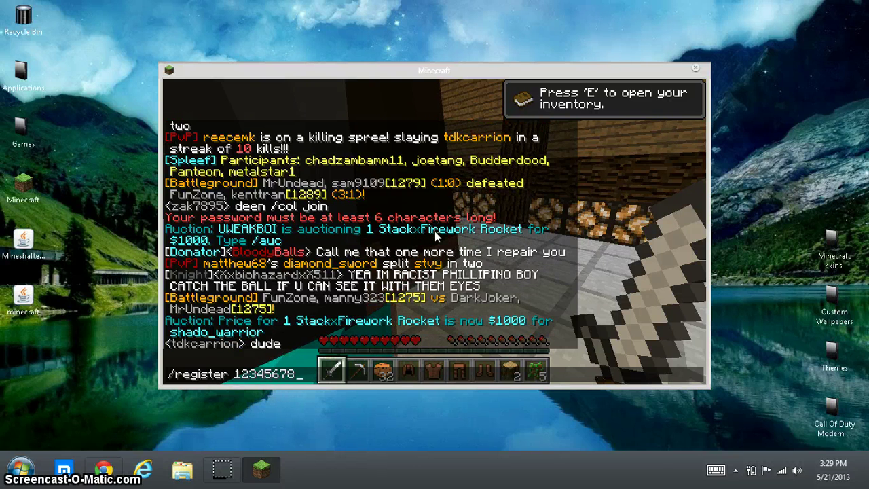
pyautogui.write('9')
pyautogui.press('Return')
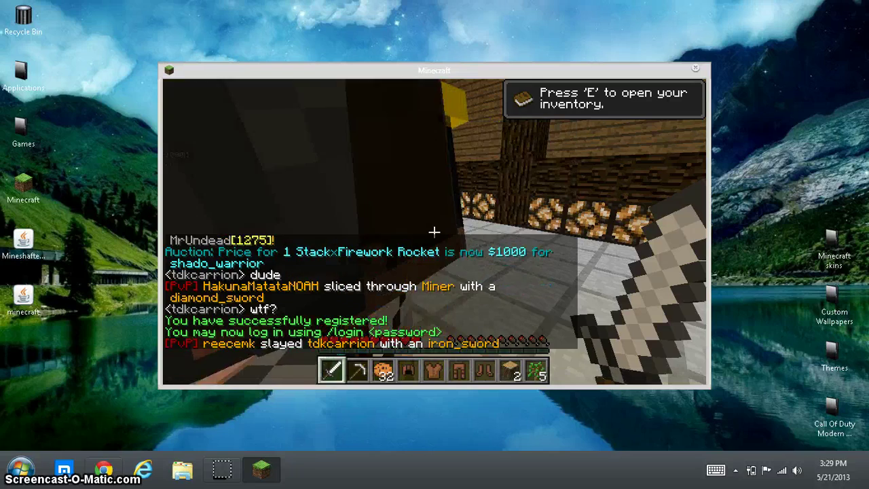
# Step: Log in to the Cosmic Craft account with /login and the account password
pyautogui.click(434, 232)
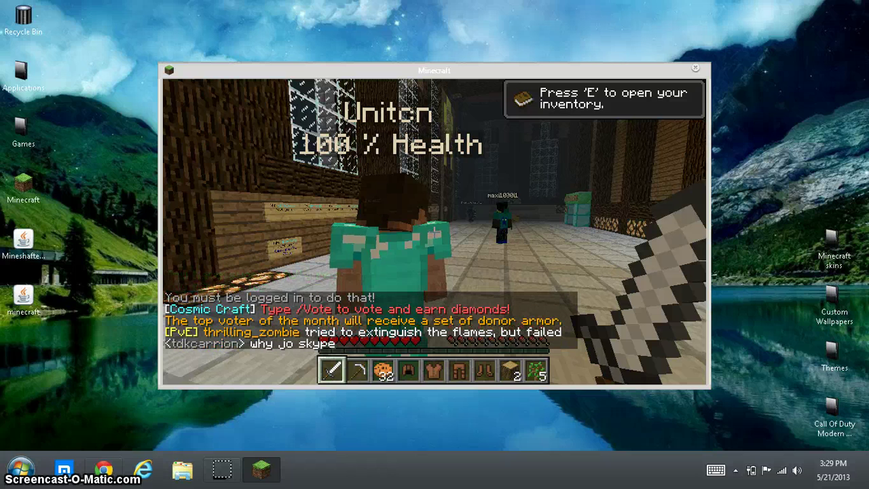
pyautogui.press('t')
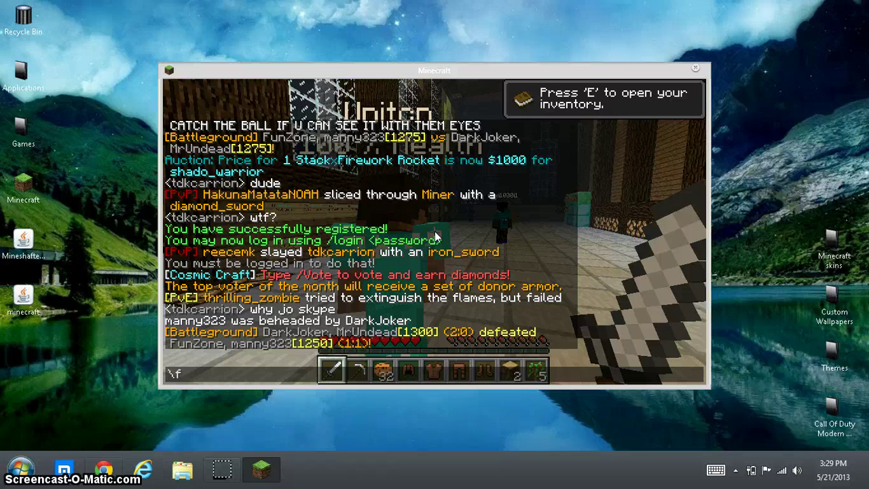
pyautogui.write('/')
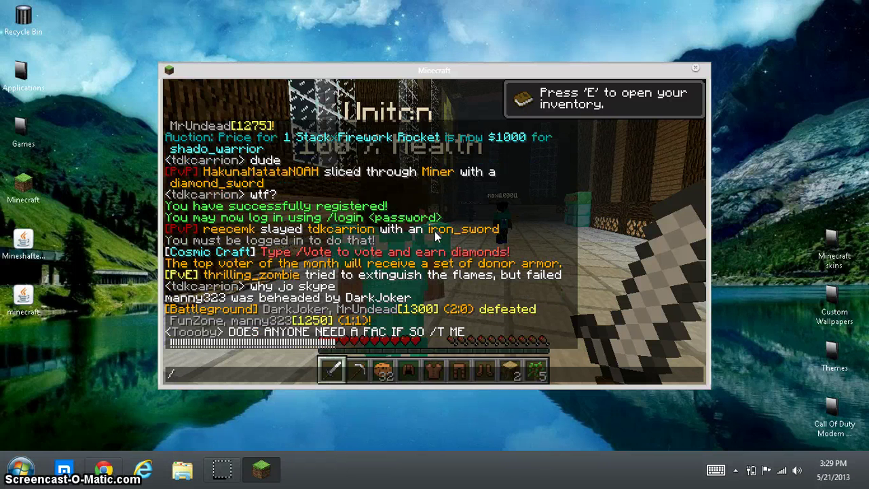
pyautogui.write('login 12345')
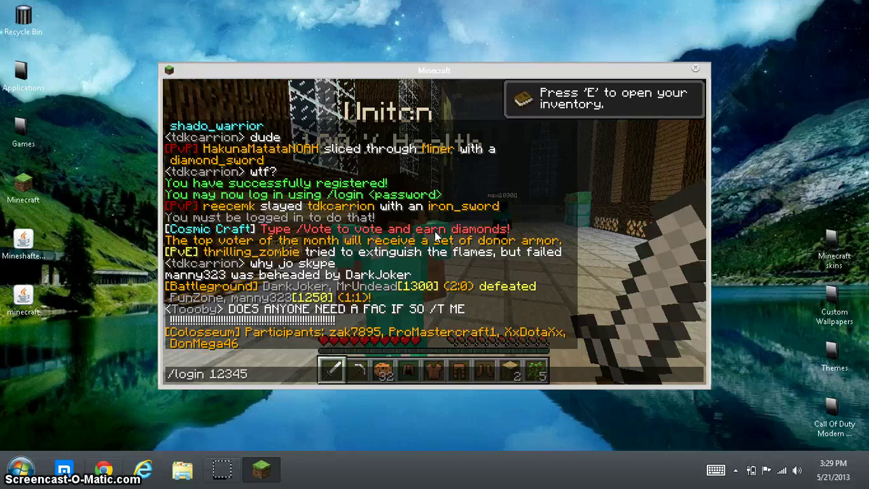
pyautogui.write('6789')
pyautogui.press('Return')
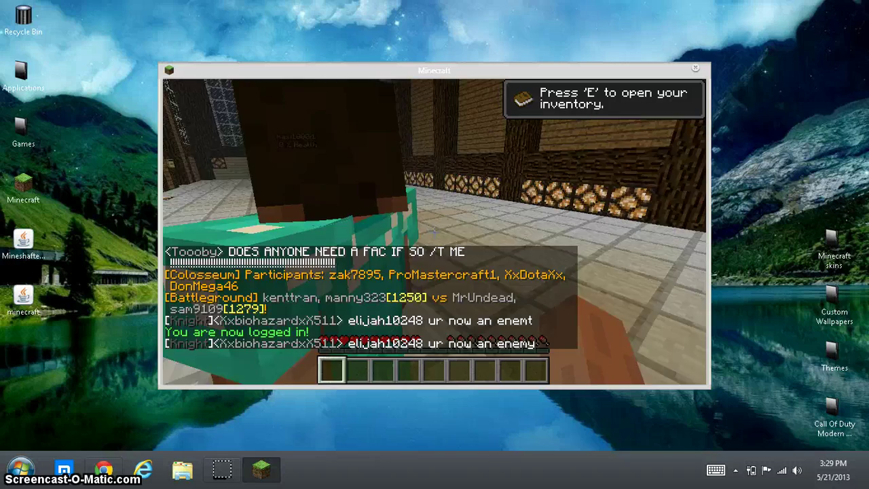
pyautogui.press('w')
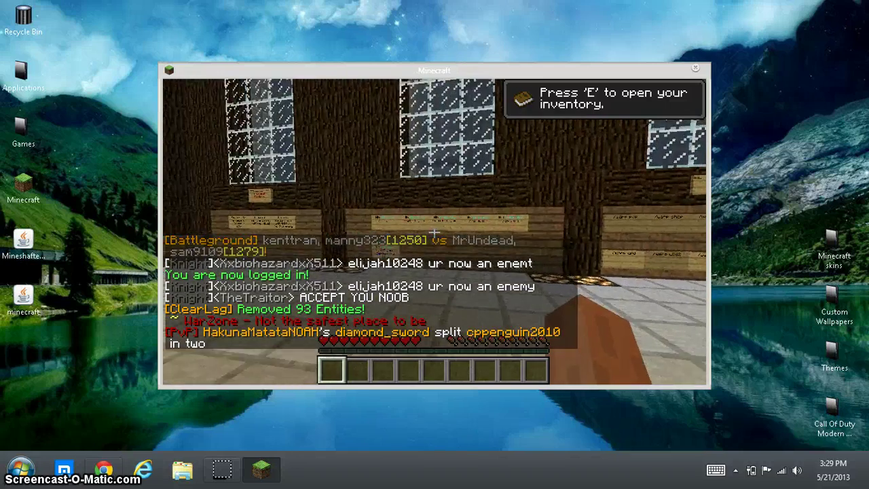
# Step: Leave the inventory and walk from the doorway back into the wooden hall
pyautogui.press('e')
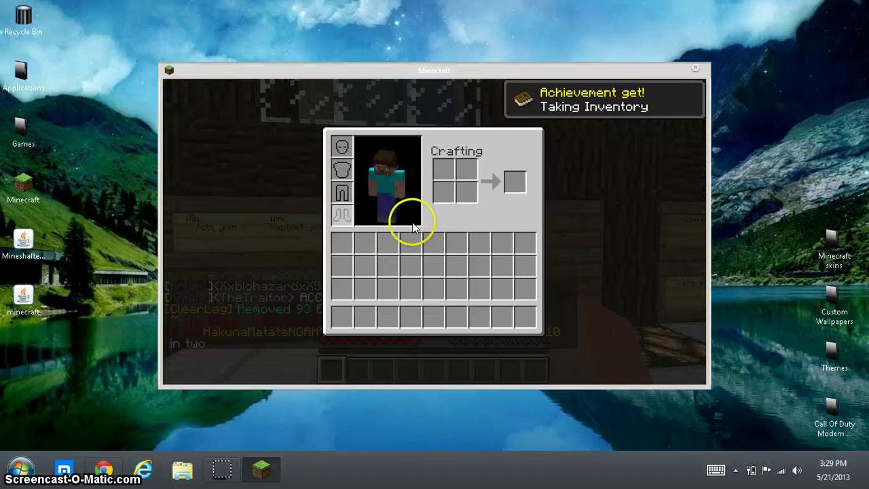
pyautogui.press('e')
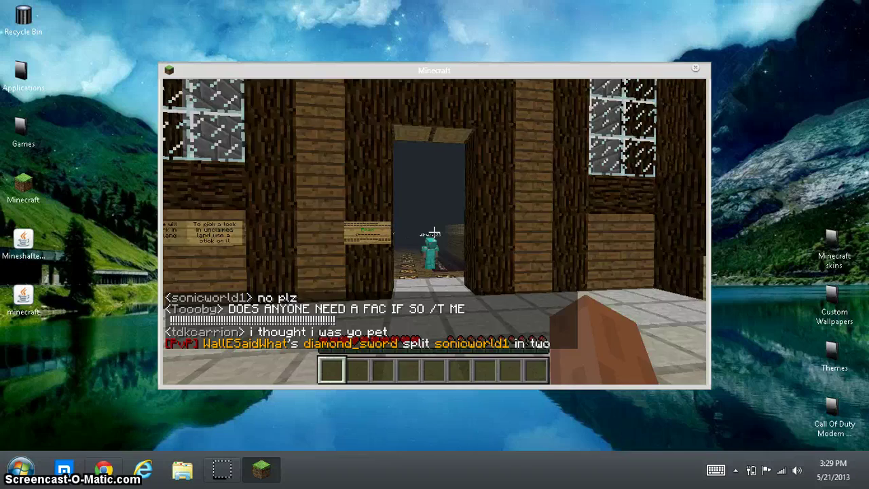
pyautogui.press('w')
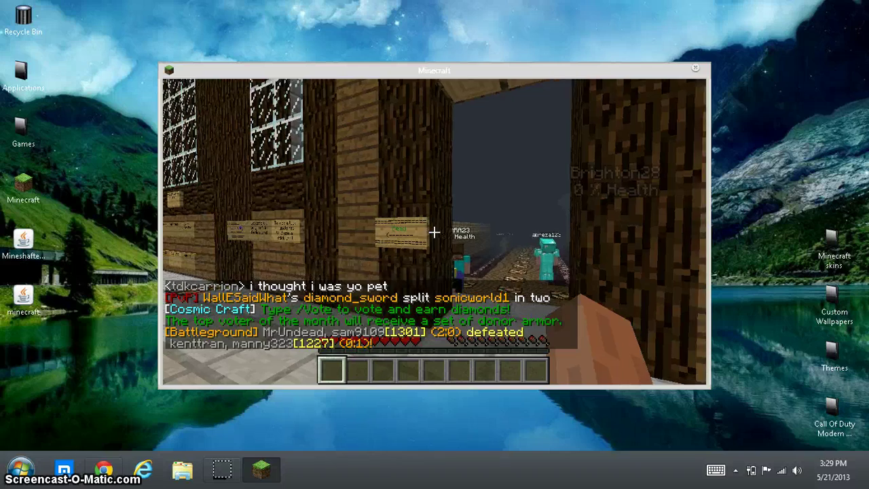
pyautogui.press('w')
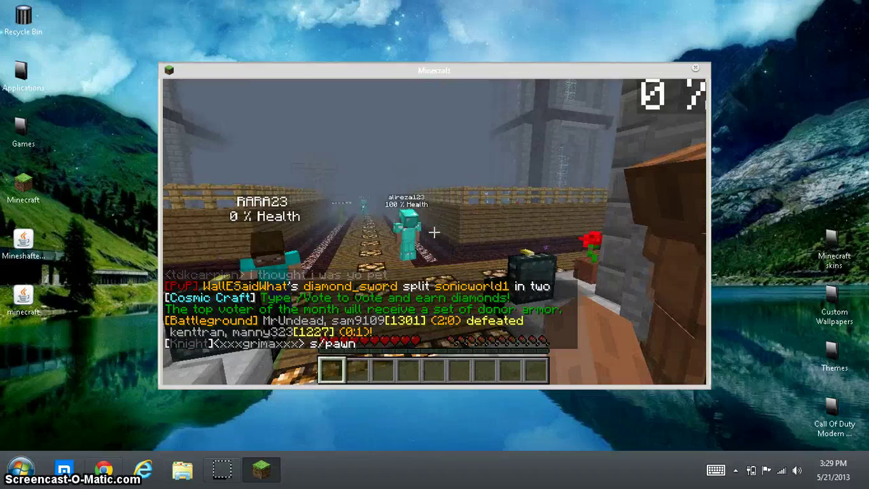
pyautogui.press('w')
pyautogui.press('w')
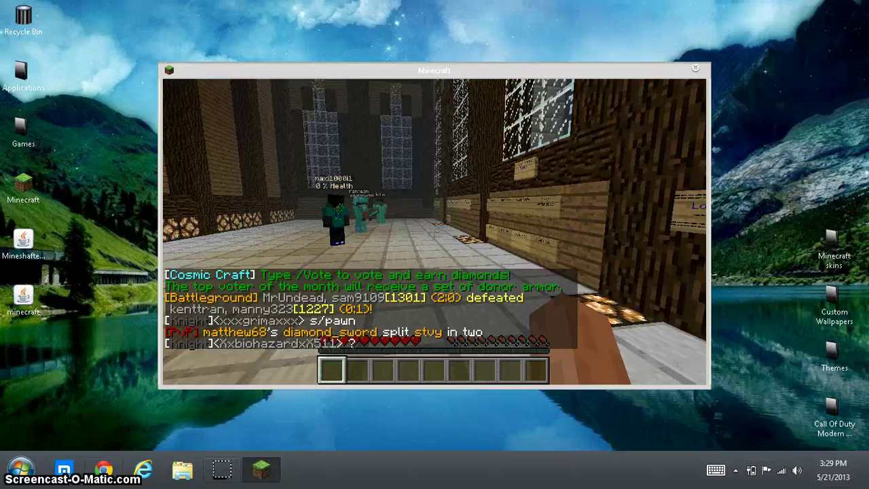
# Step: Walk along the windowed wall to face the /warp signs for pvp, shop, ranks and wild
pyautogui.press('w')
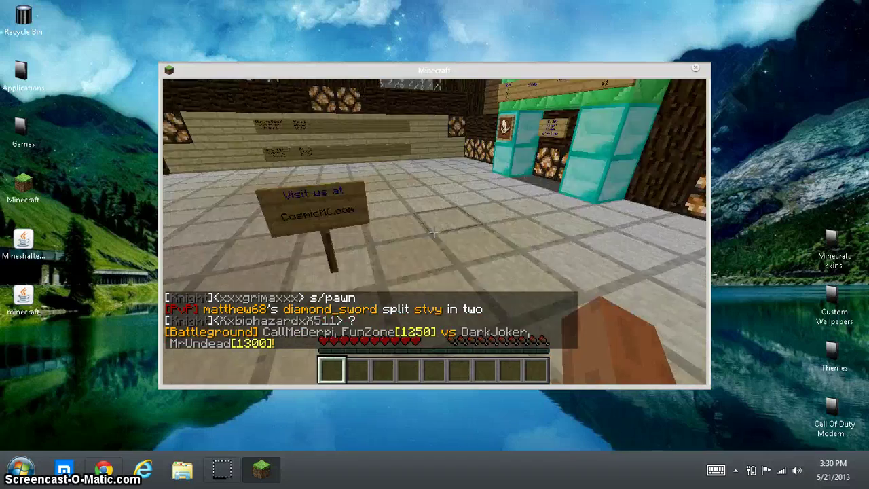
pyautogui.press('w')
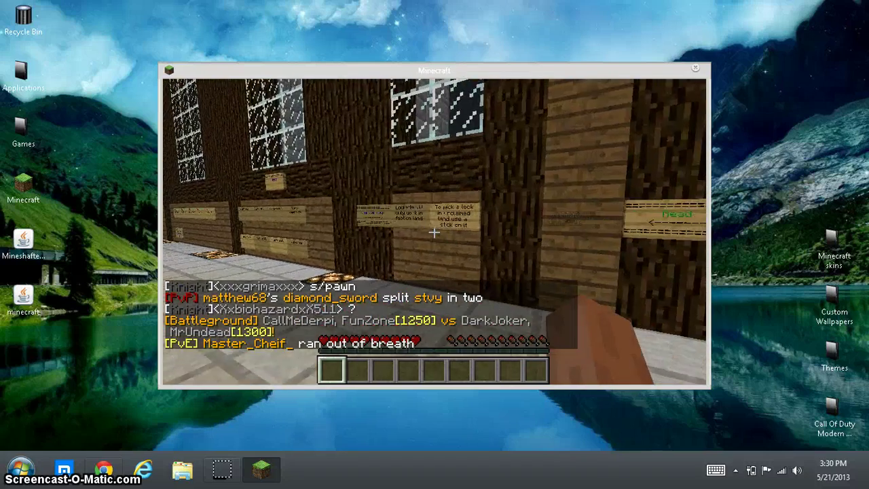
pyautogui.press('w')
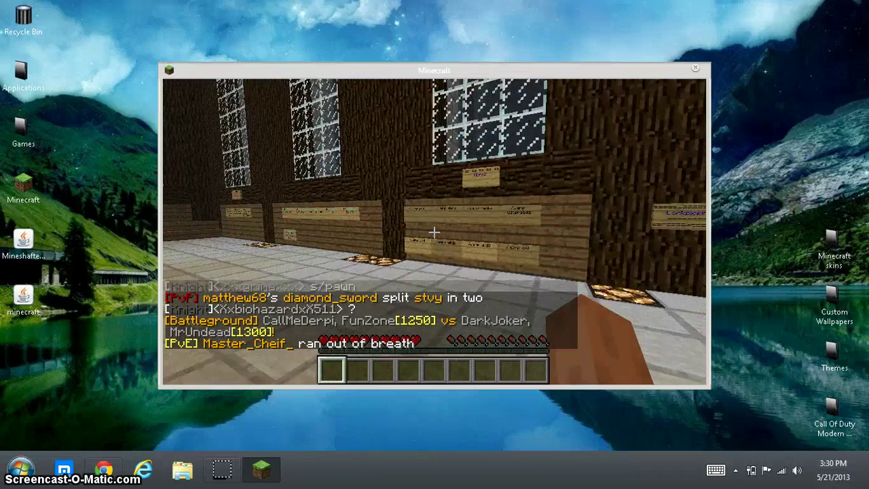
pyautogui.press('w')
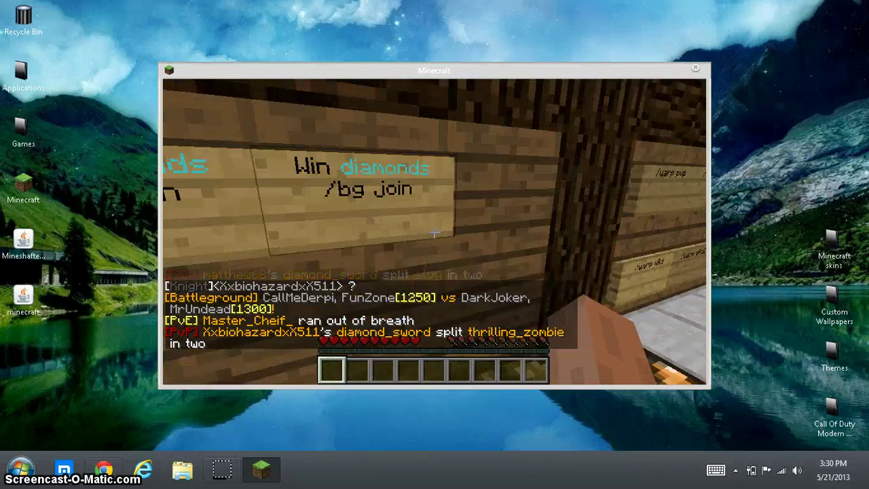
pyautogui.press('w')
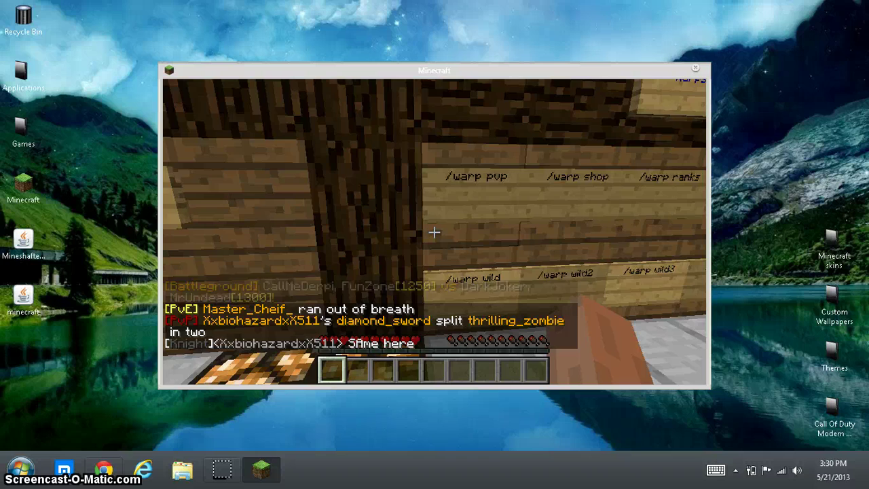
pyautogui.press('w')
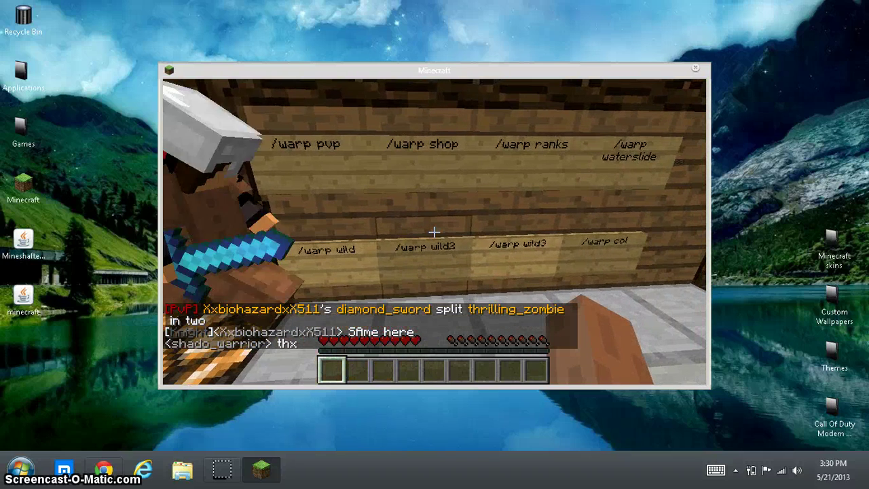
pyautogui.press('t')
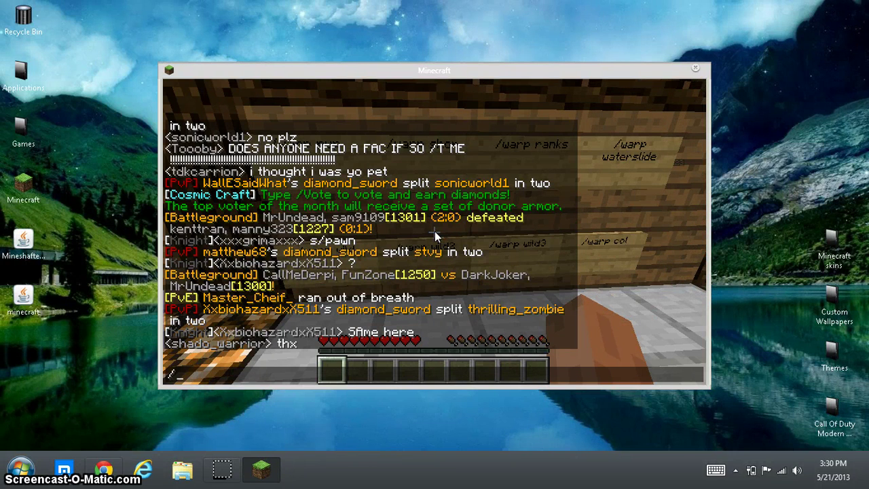
# Step: Warp with '/warp water', move onto the flowing slide water, then pause the game
pyautogui.write('/war')
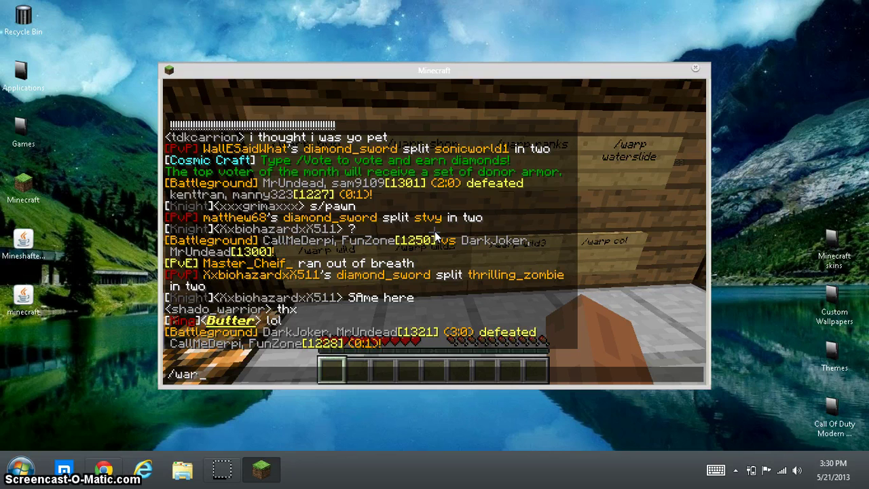
pyautogui.write('p waterslide')
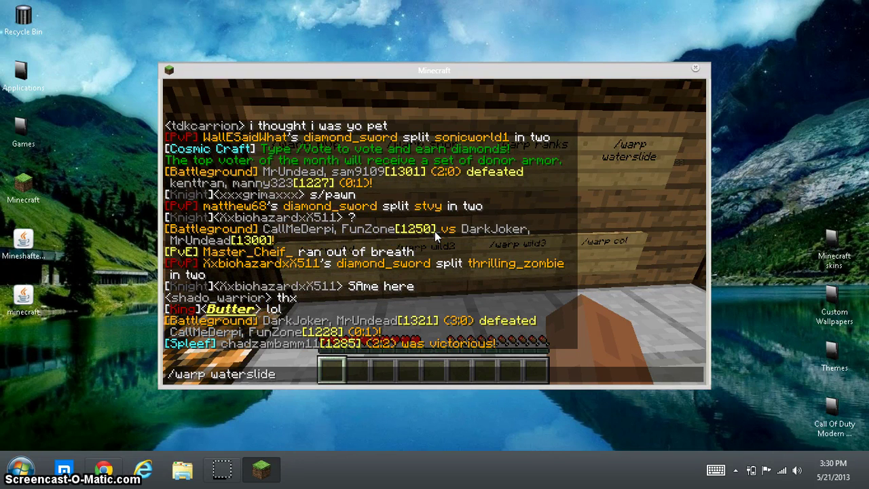
pyautogui.press('Return')
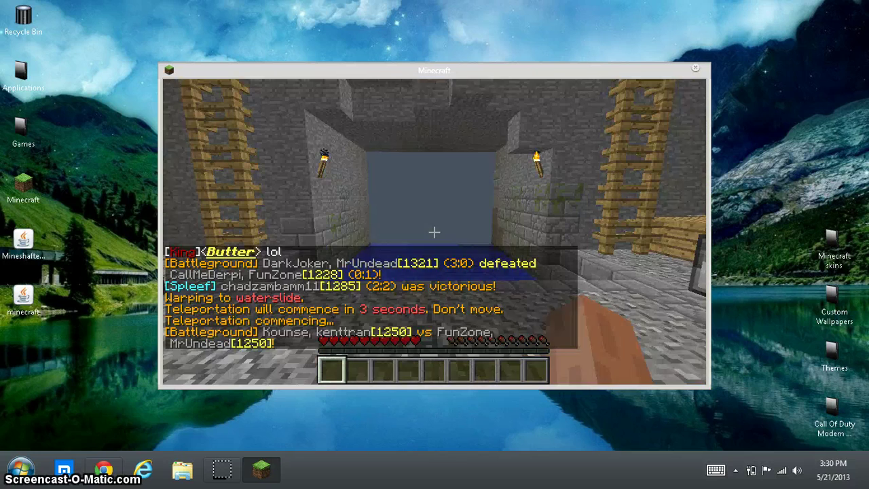
pyautogui.press('w')
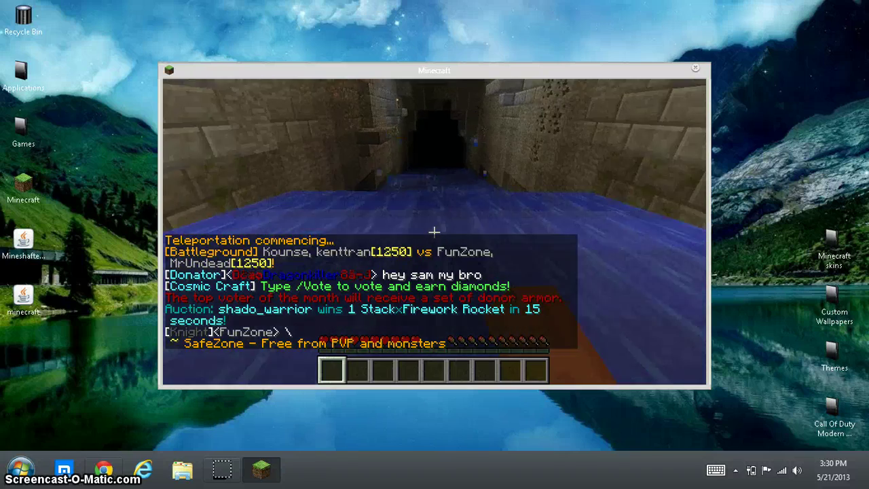
pyautogui.click(434, 232)
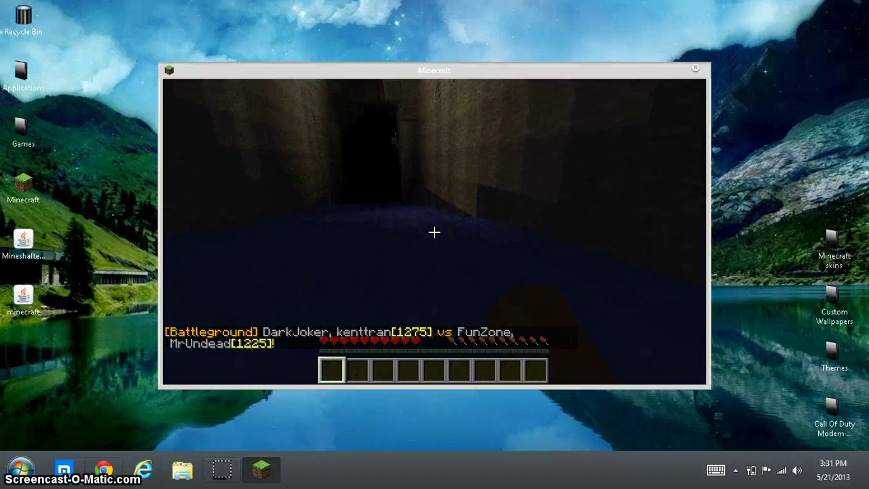
pyautogui.press('Escape')
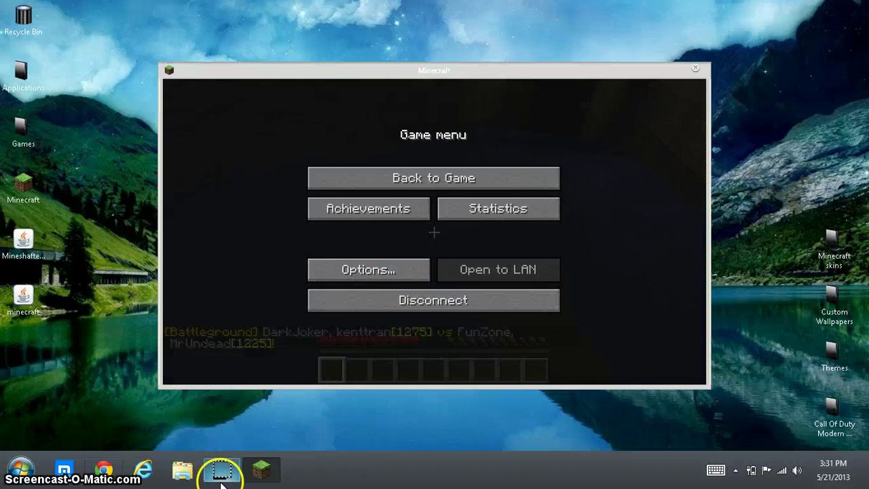